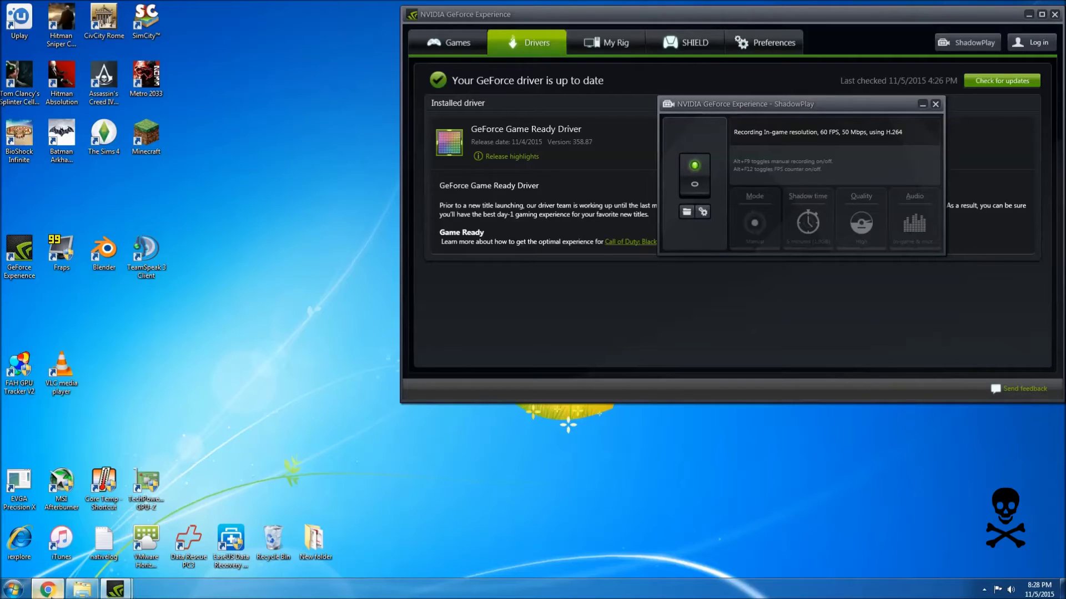
# Look over the VLC media player download page in Chrome and the Shadowplay Desktop recordings folder in Windows Explorer.
pyautogui.click(47, 589)
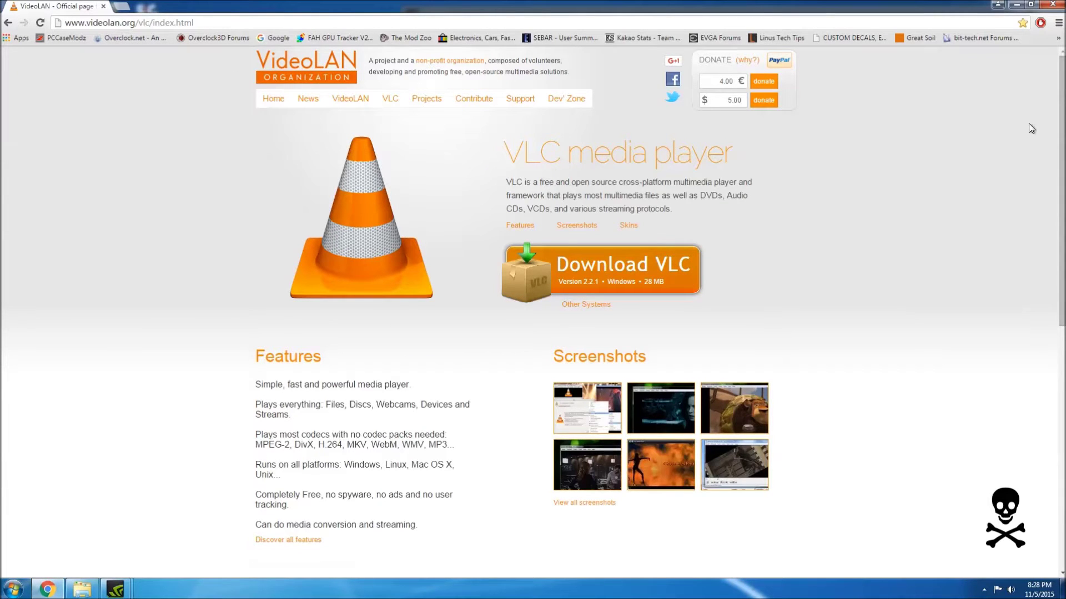
pyautogui.click(1018, 5)
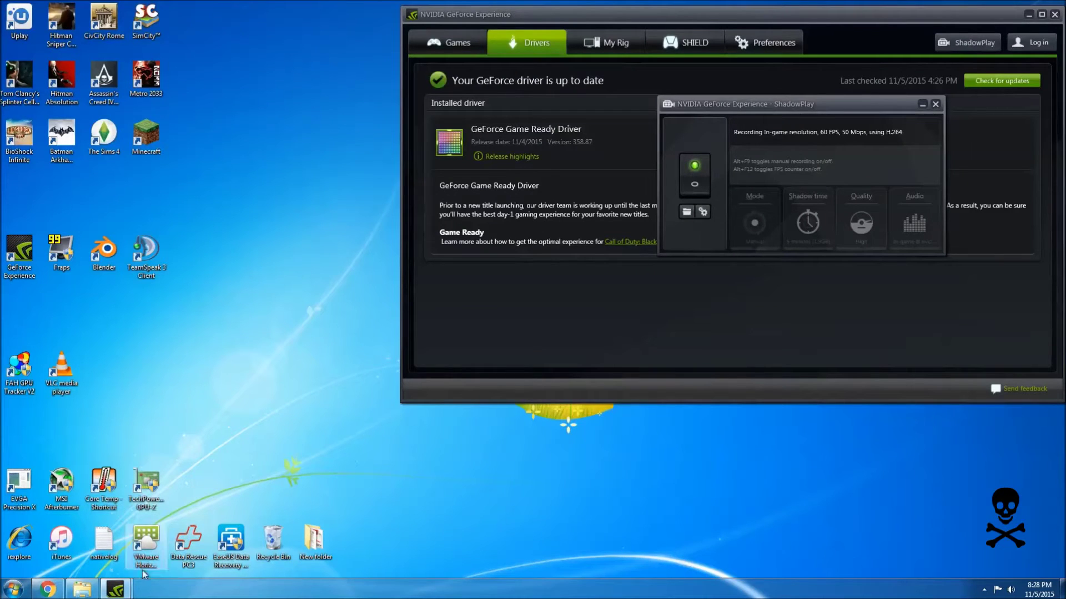
pyautogui.click(82, 590)
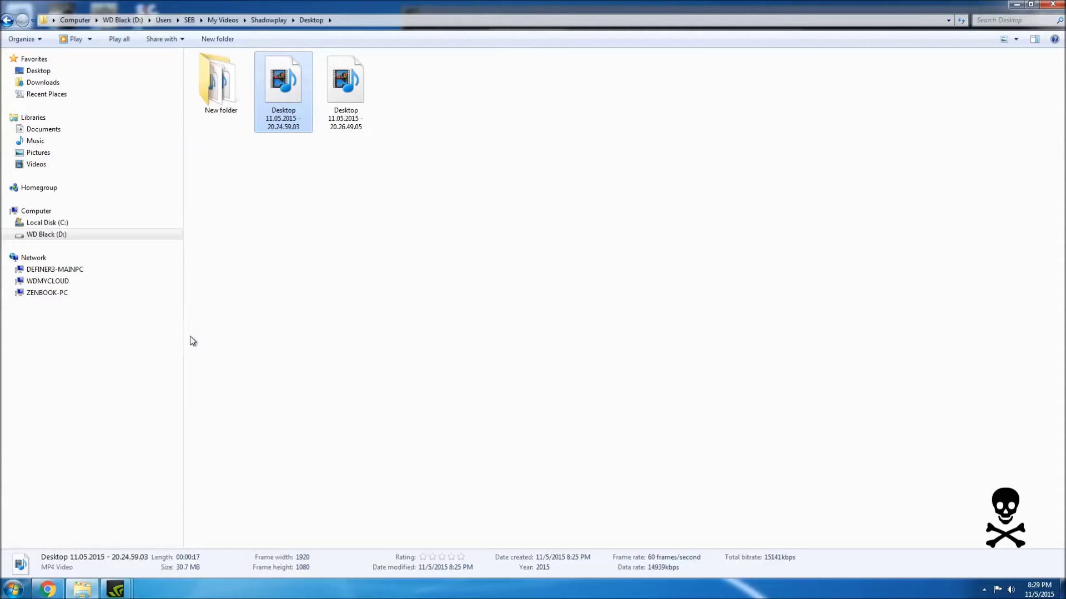
pyautogui.click(47, 589)
pyautogui.click(1015, 4)
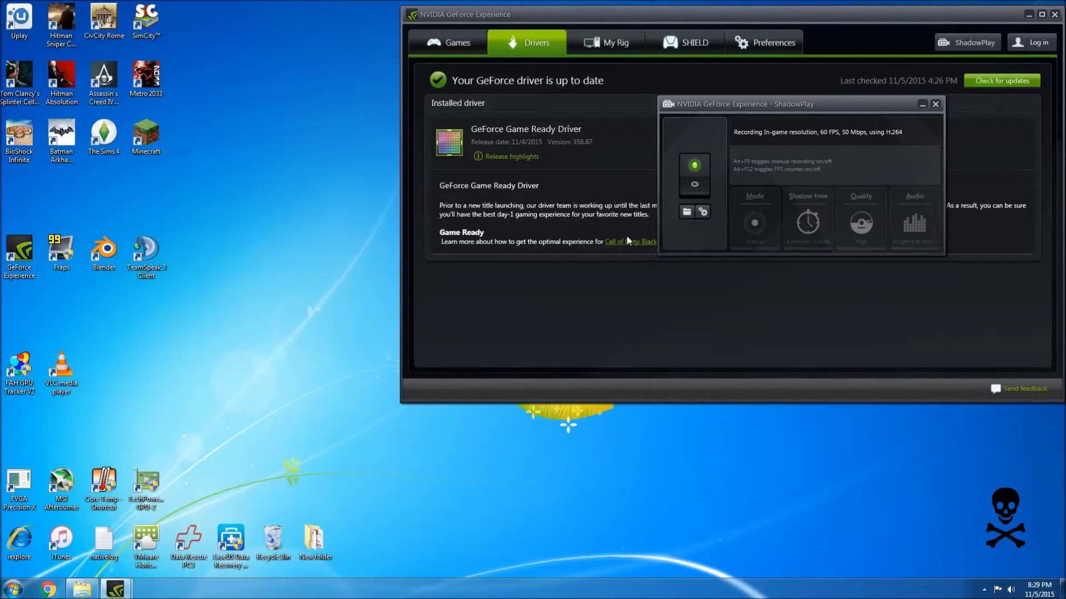
# Launch VLC media player, open Desktop 11.05.2015 - 20.24.59.03 from the Shadowplay Desktop folder and pause its playback.
pyautogui.doubleClick(63, 381)
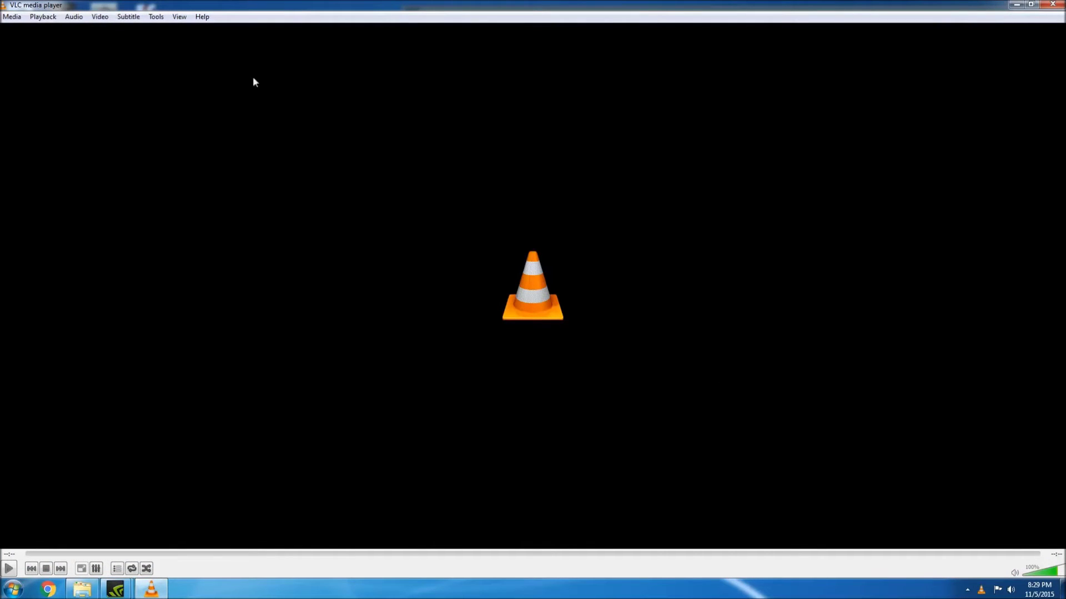
pyautogui.click(12, 17)
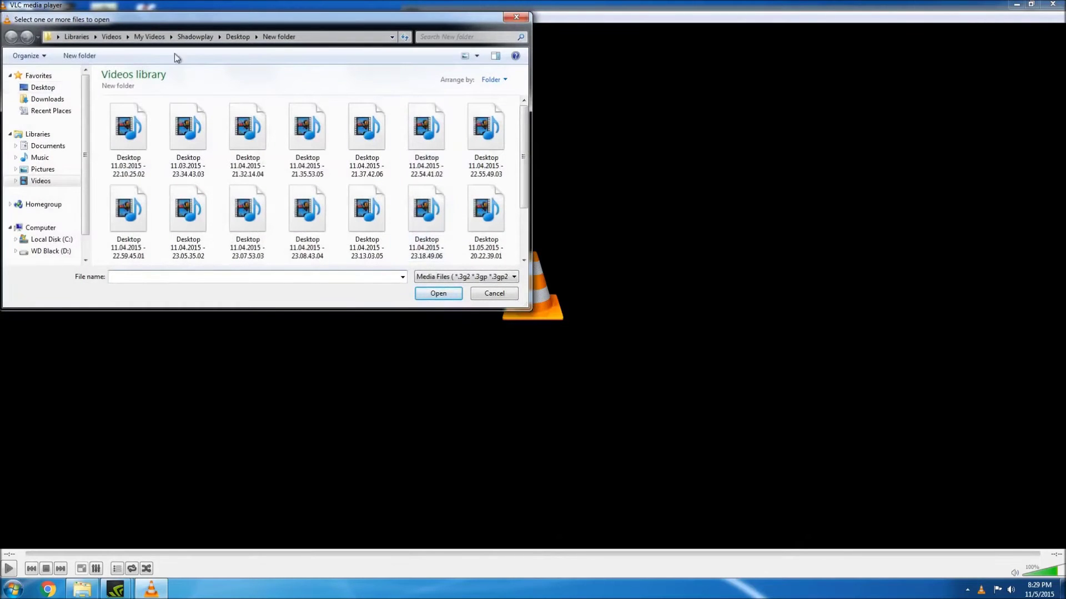
pyautogui.click(238, 36)
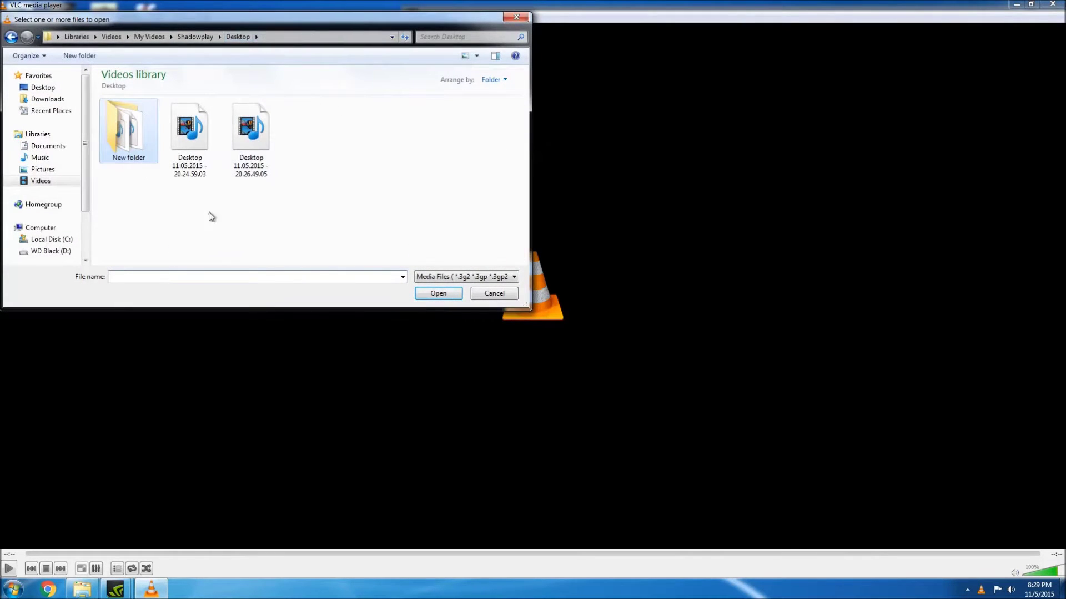
pyautogui.click(198, 173)
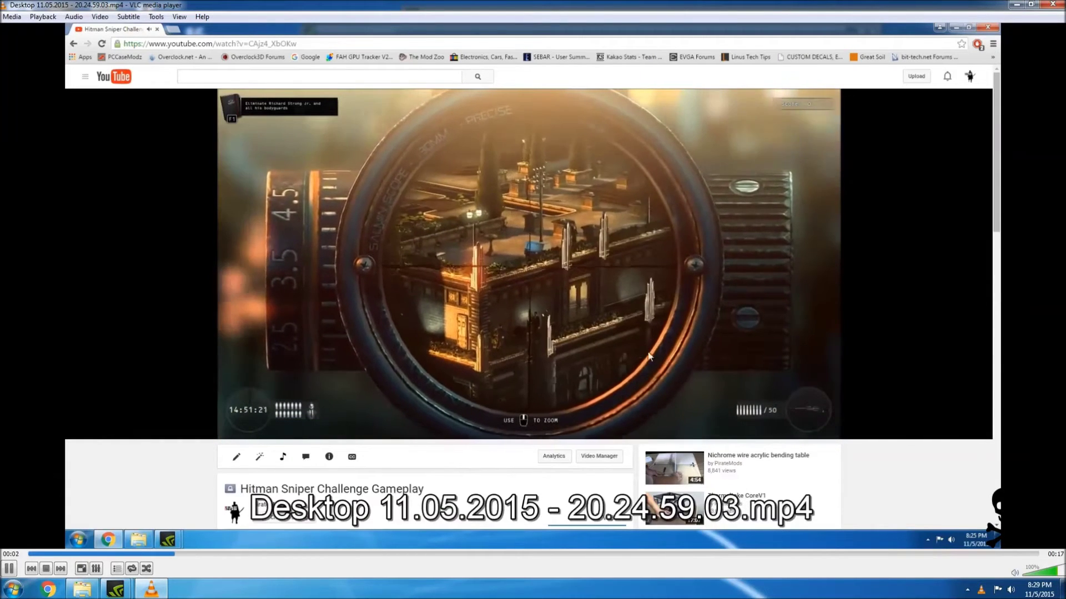
pyautogui.click(9, 568)
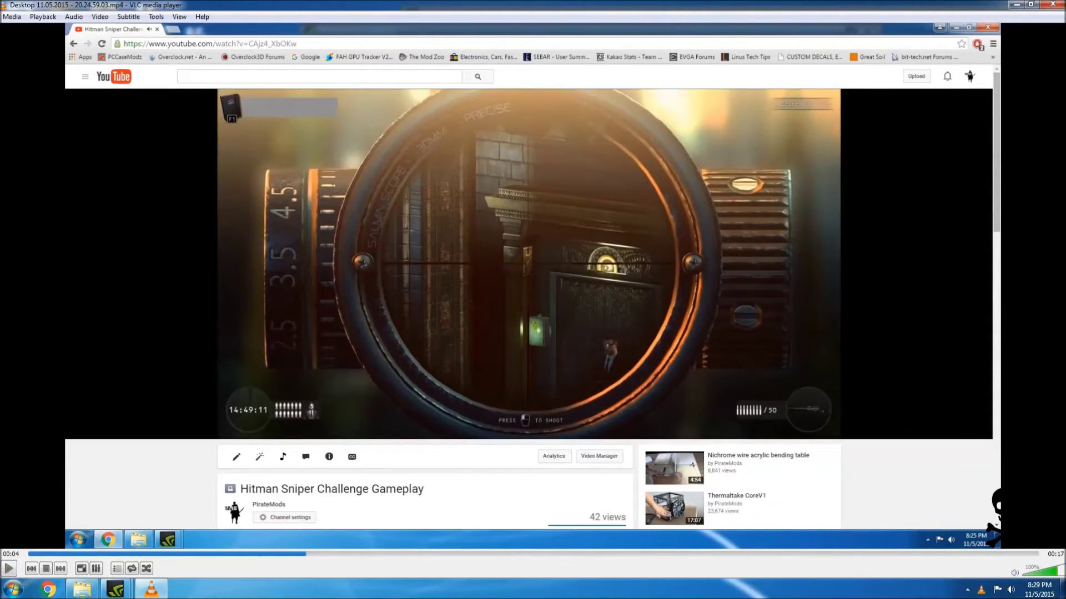
# Start a Convert / Save job with Desktop 11.05.2015 - 20.24.59.03 as the source and proceed to its conversion settings.
pyautogui.click(10, 17)
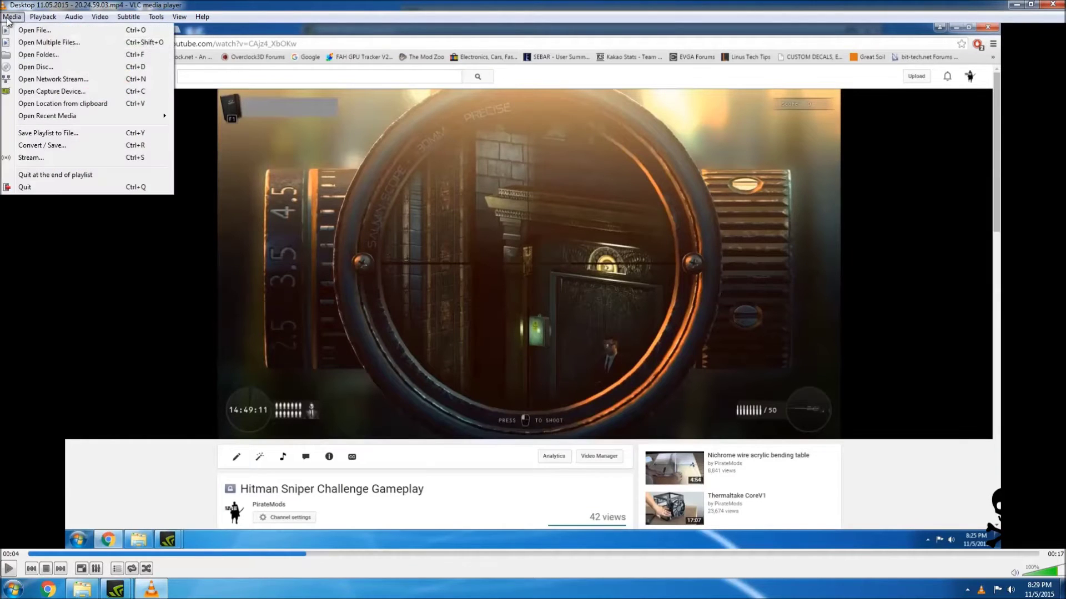
pyautogui.click(63, 147)
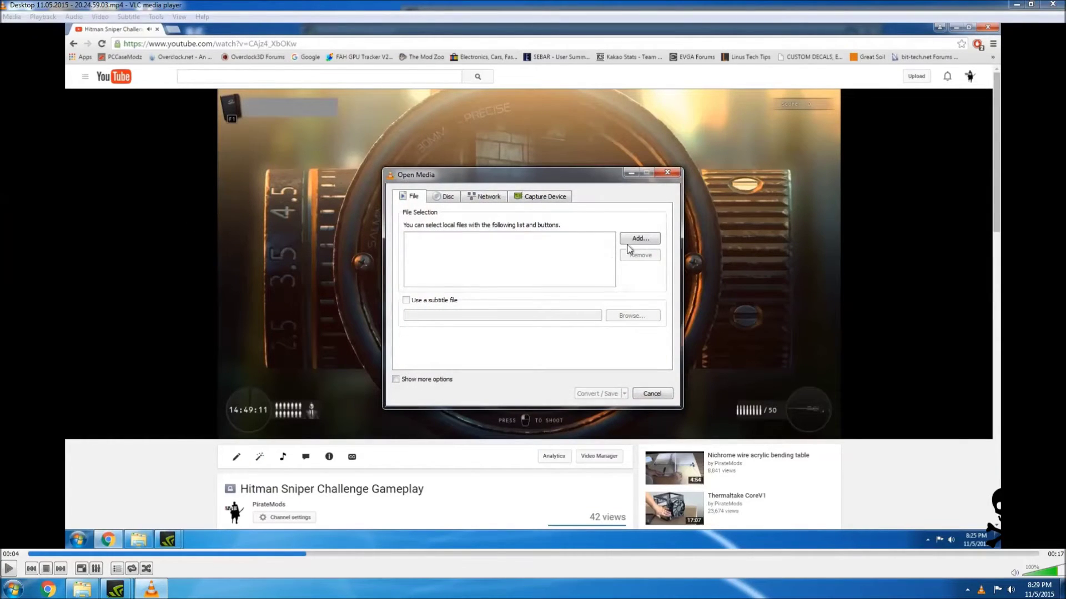
pyautogui.click(638, 239)
pyautogui.click(638, 311)
pyautogui.click(577, 311)
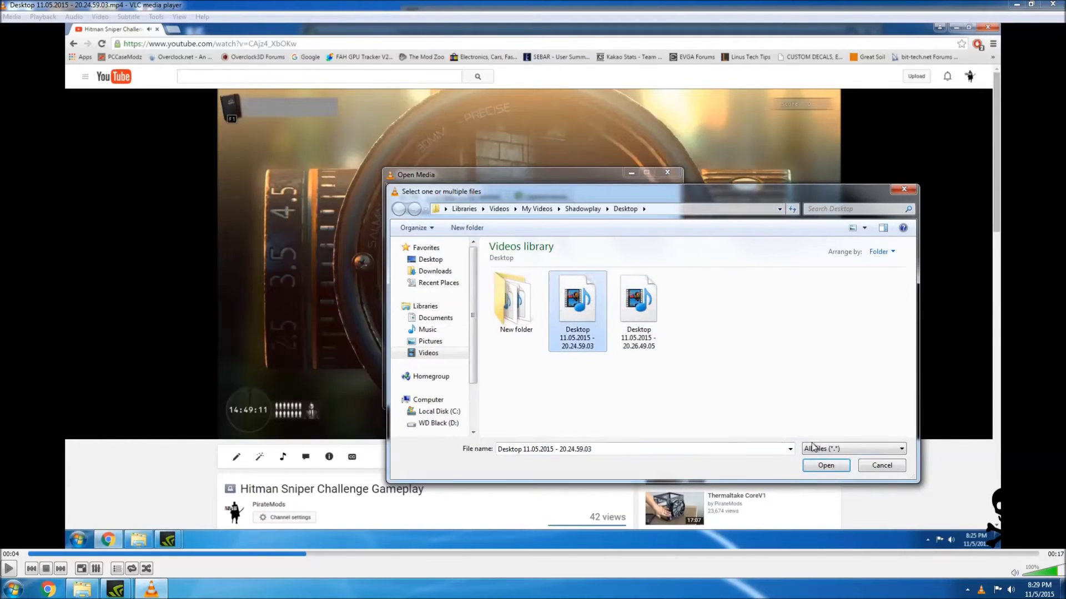
pyautogui.click(824, 466)
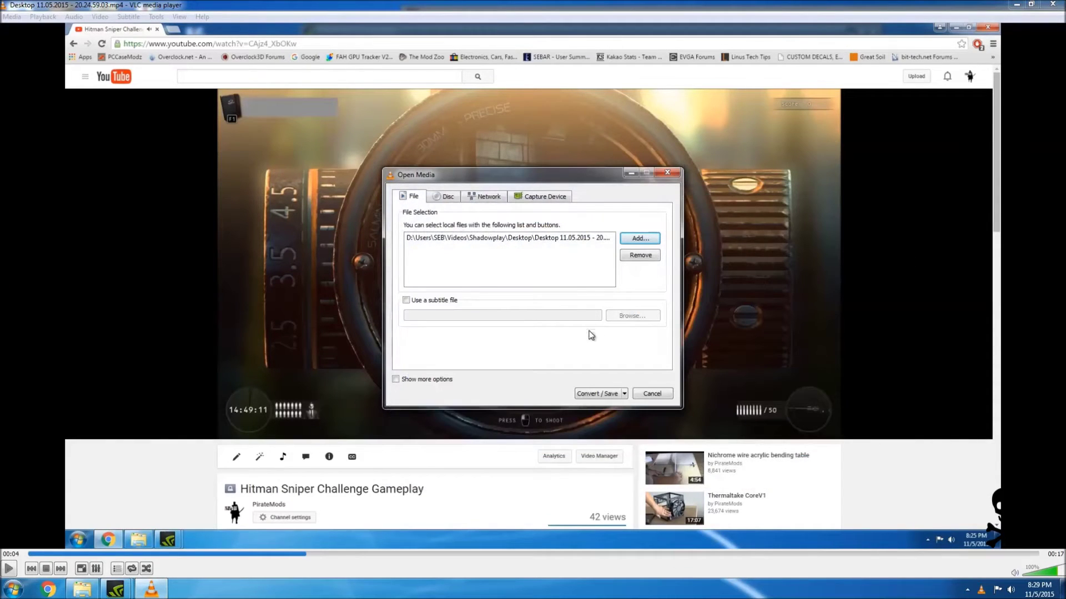
pyautogui.click(610, 394)
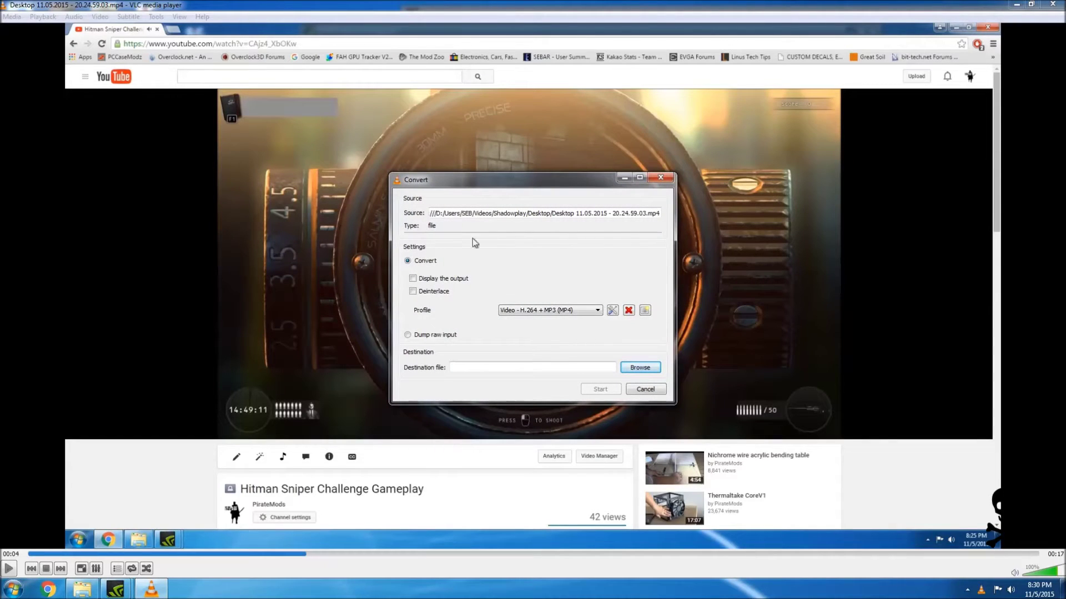
# Choose the Video - H.264 + MP3 (MP4) profile for the conversion.
pyautogui.click(597, 310)
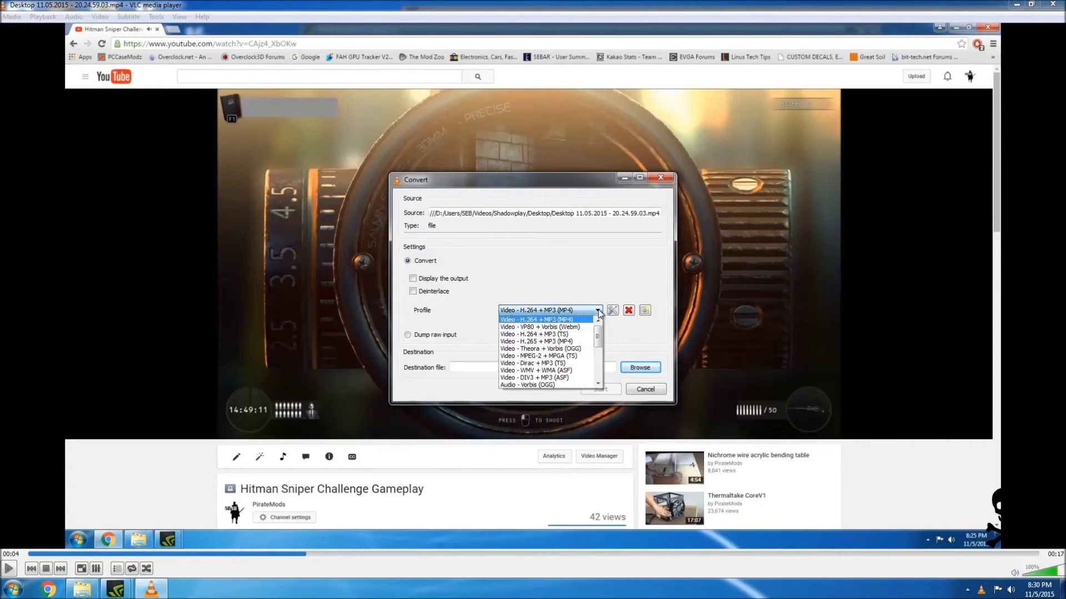
pyautogui.moveTo(600, 339)
pyautogui.mouseDown()
pyautogui.moveTo(593, 381)
pyautogui.moveTo(598, 333)
pyautogui.mouseUp()
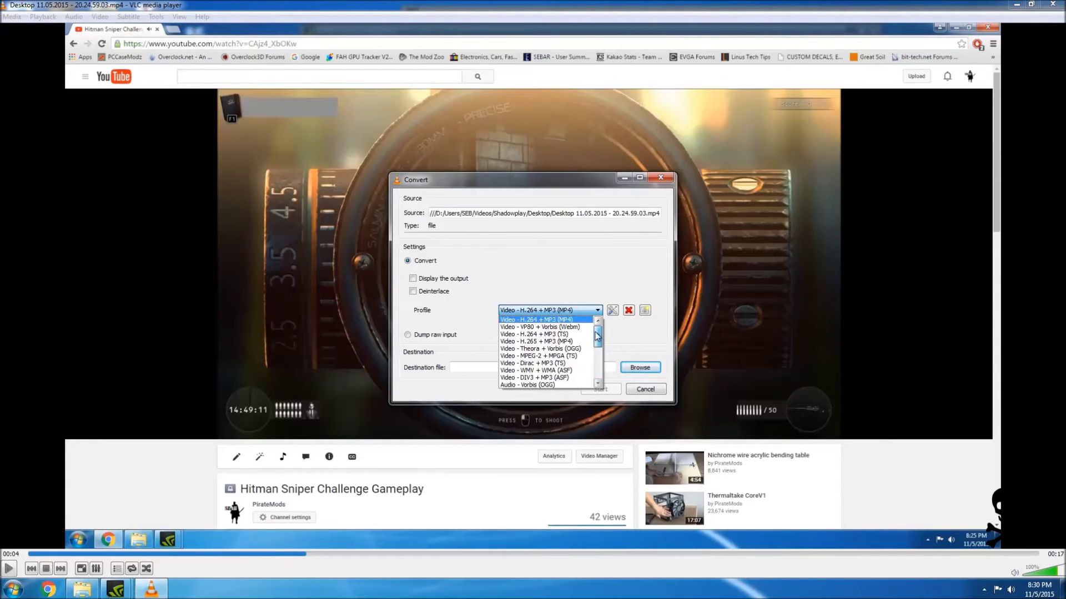
pyautogui.click(542, 322)
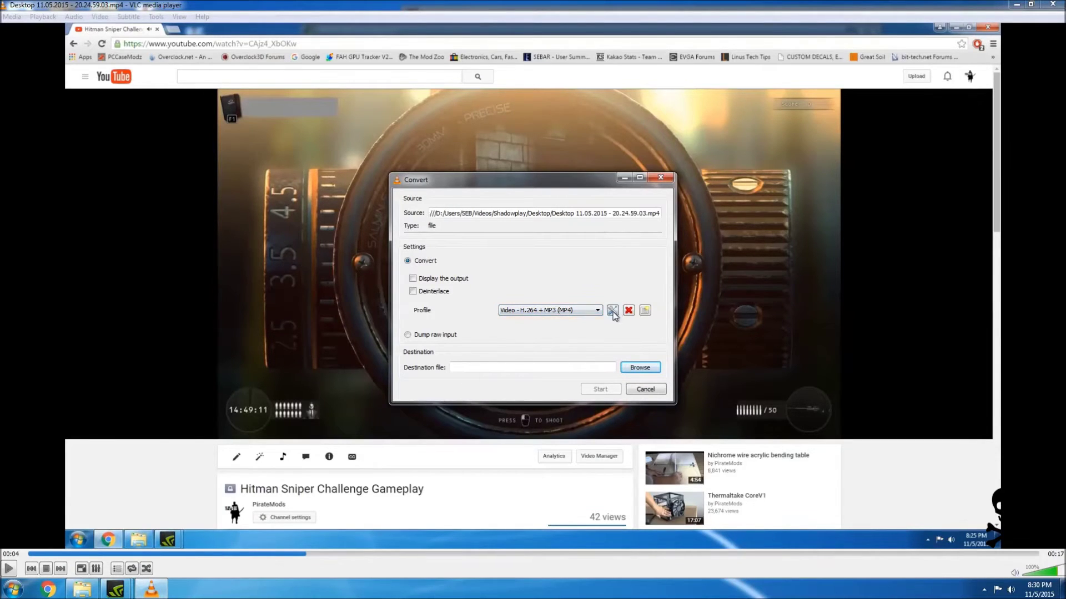
# Examine the audio codec settings and sample rate options of the H.264 + MP3 (MP4) profile without saving changes.
pyautogui.click(612, 310)
pyautogui.click(497, 198)
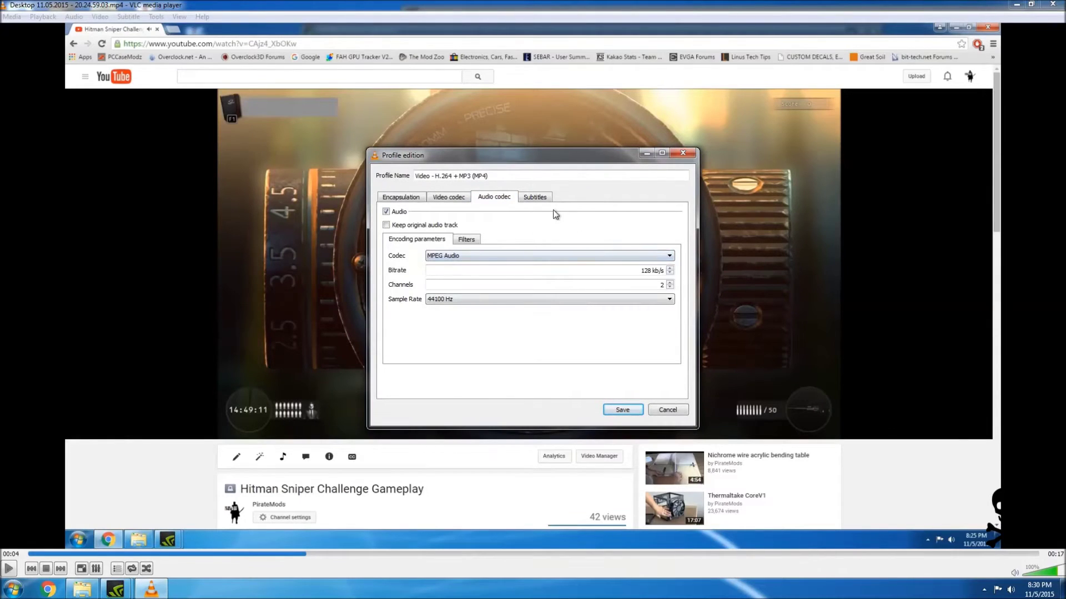
pyautogui.click(669, 300)
pyautogui.click(439, 336)
pyautogui.click(672, 411)
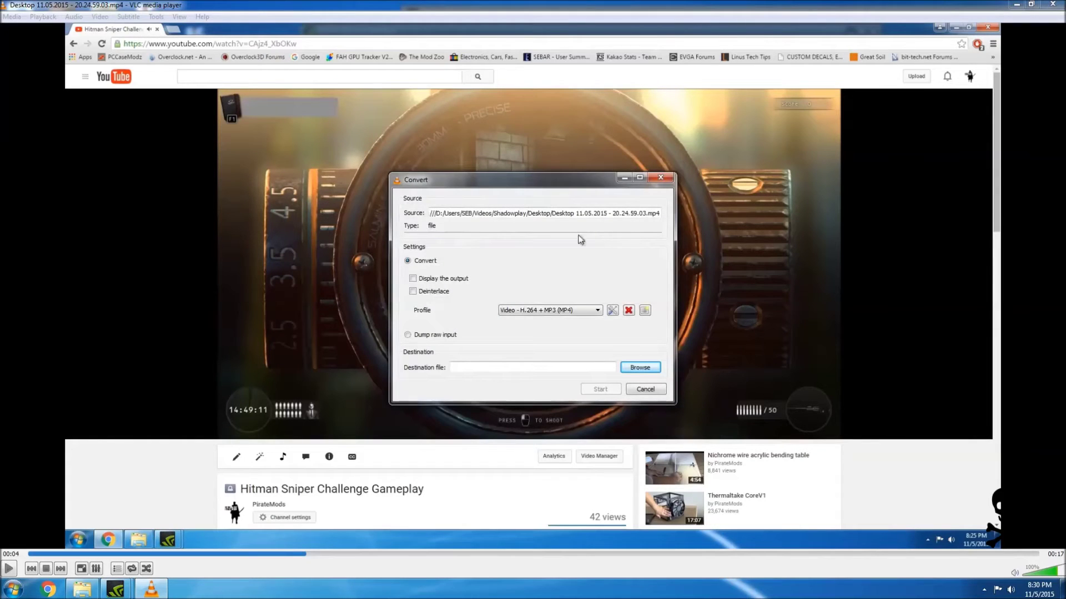
# Set the destination file to Hitman in the Shadowplay Desktop folder and run the conversion.
pyautogui.click(638, 369)
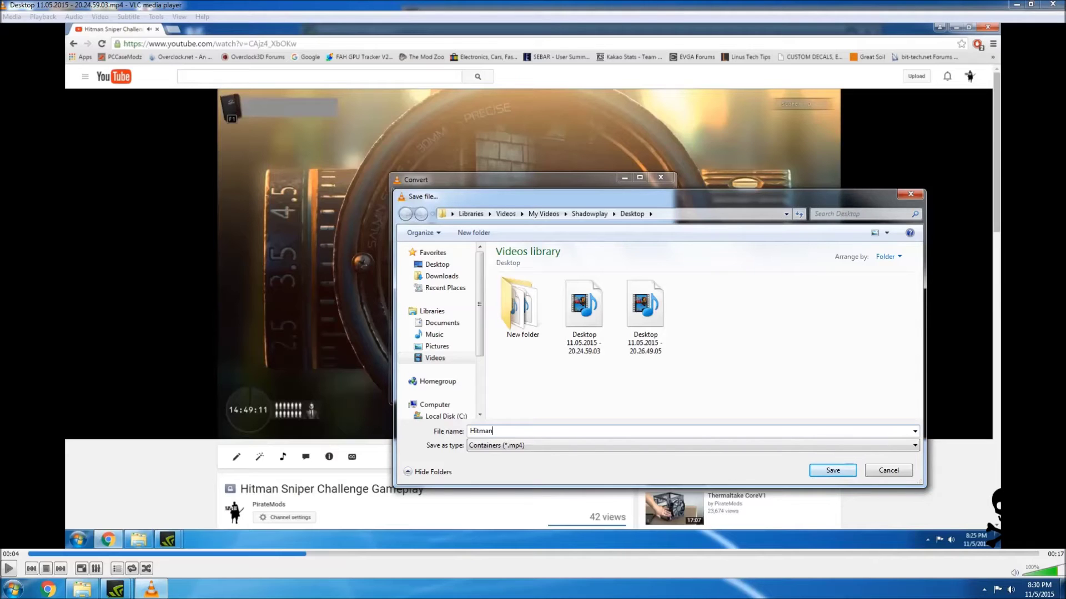
pyautogui.click(832, 471)
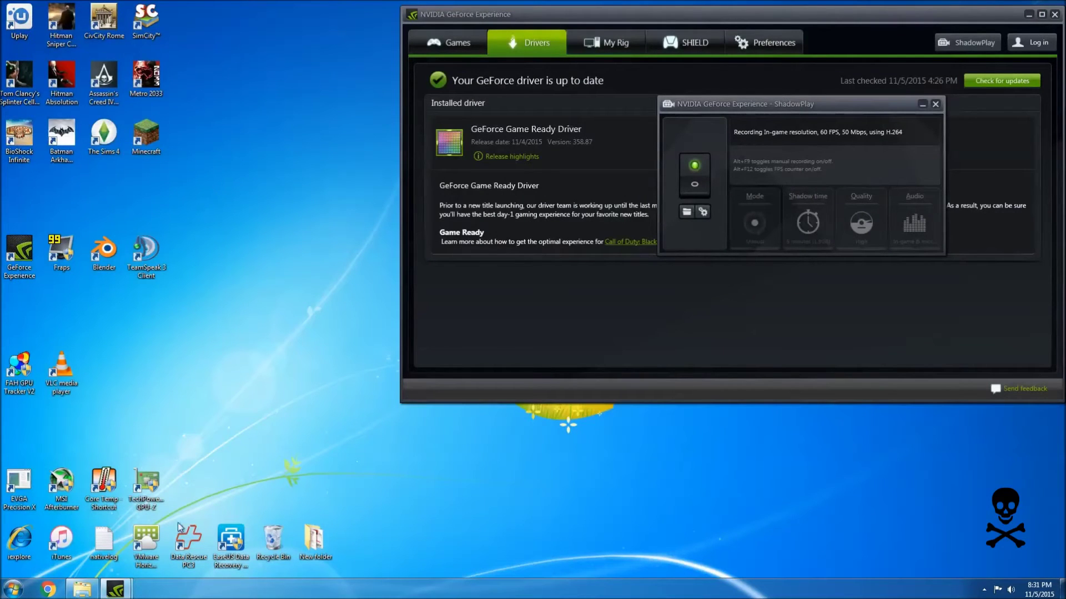
# Switch to the Shadowplay Desktop folder in Windows Explorer and play the converted Hitman video to check it.
pyautogui.click(82, 590)
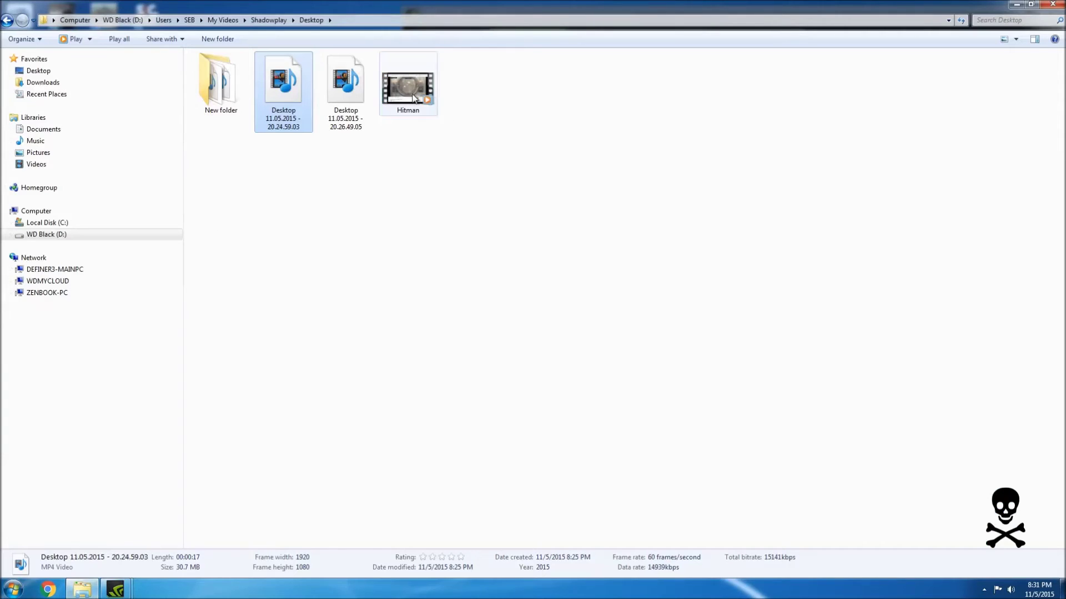
pyautogui.doubleClick(413, 99)
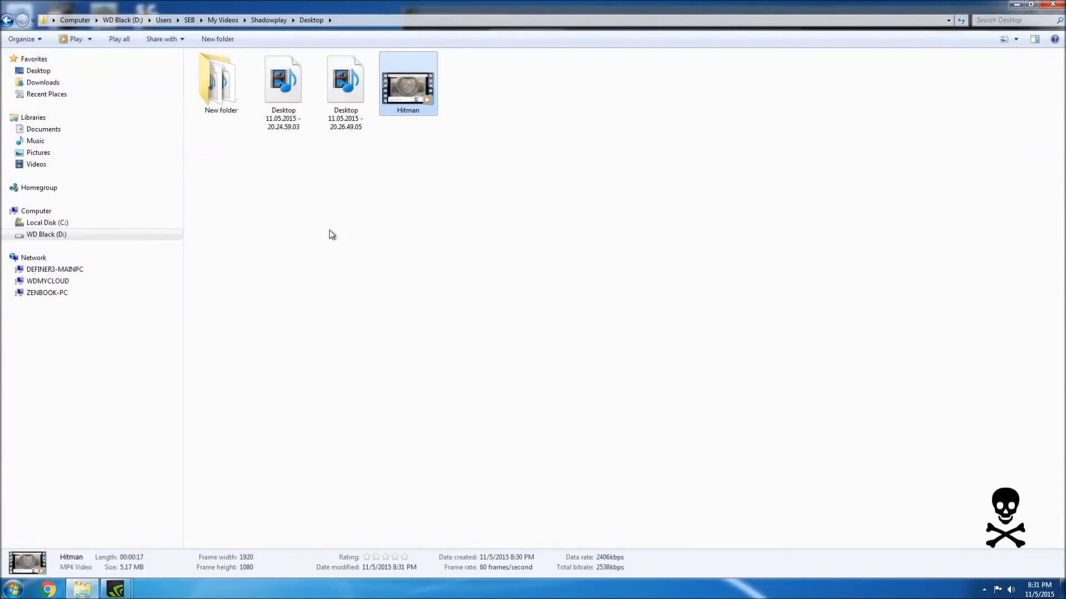
pyautogui.click(1016, 4)
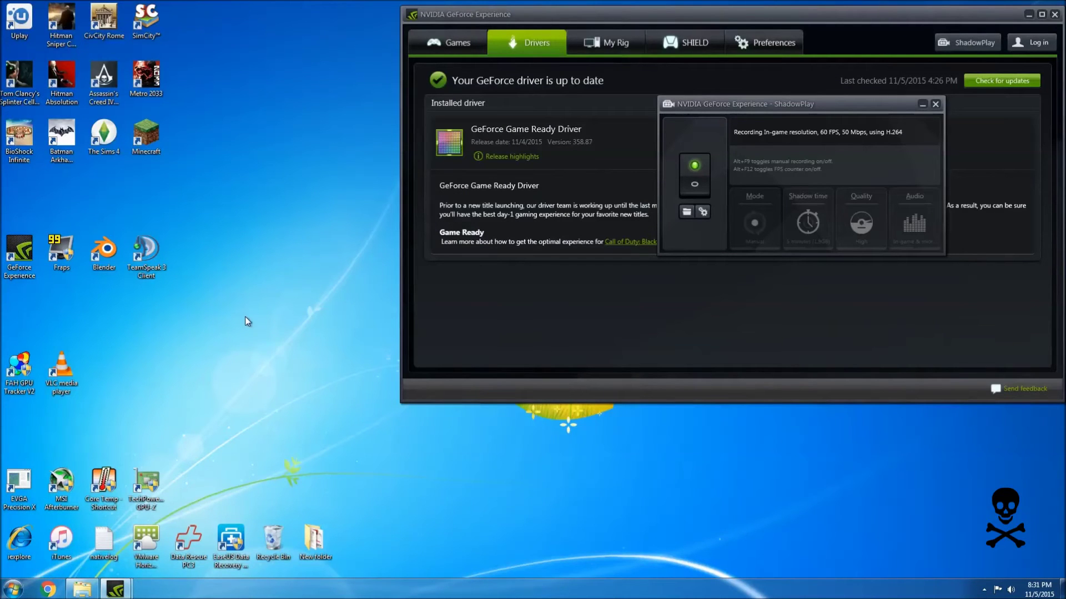
# Reopen Desktop 11.05.2015 - 20.24.59.03 in VLC, pause it, and add it as the source of a new Convert / Save job.
pyautogui.doubleClick(62, 377)
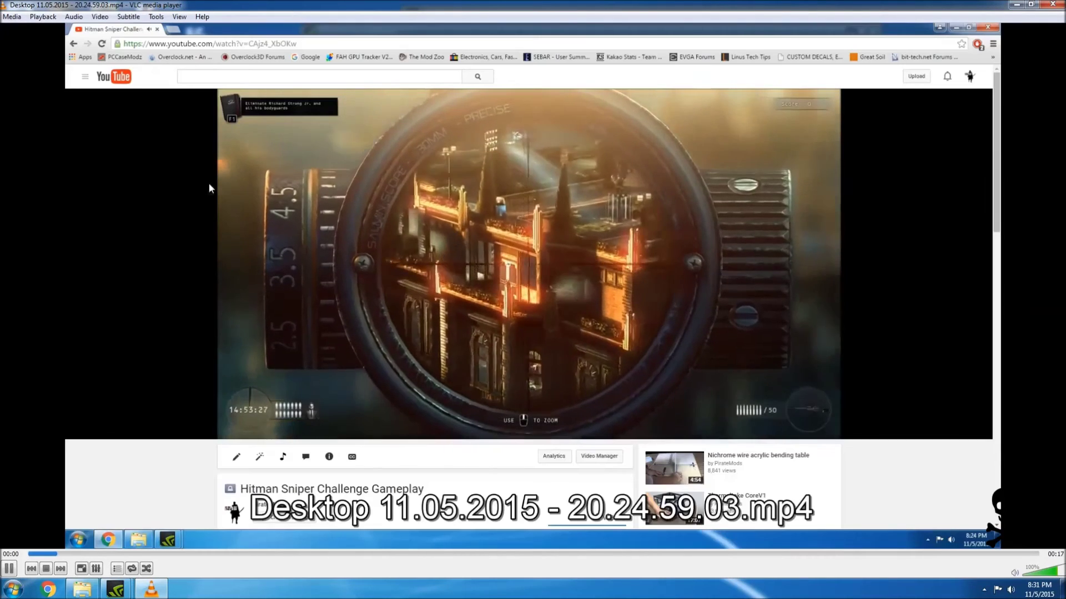
pyautogui.press('space')
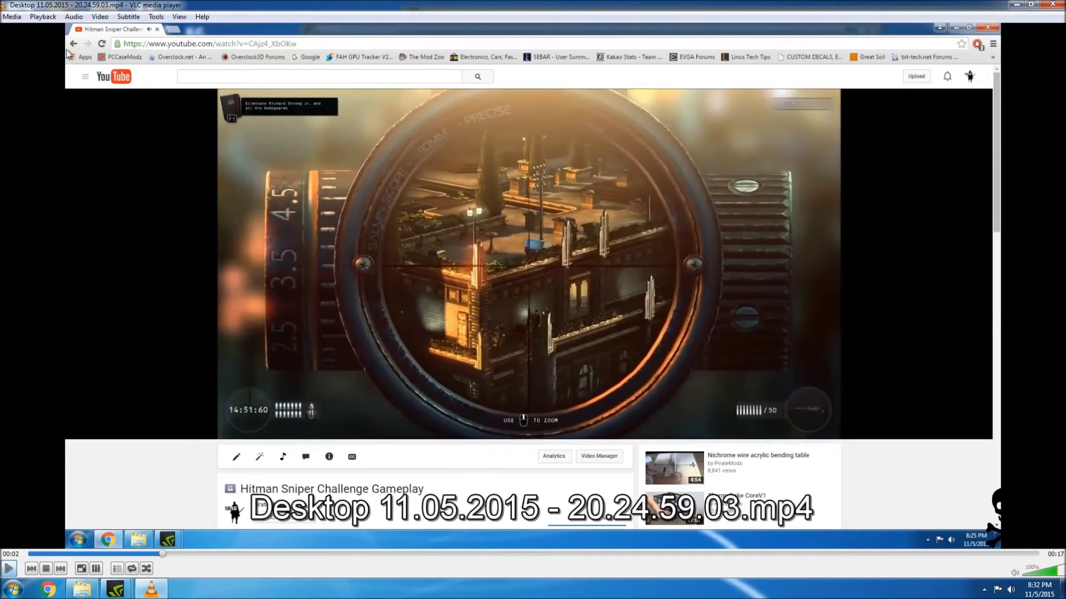
pyautogui.click(11, 16)
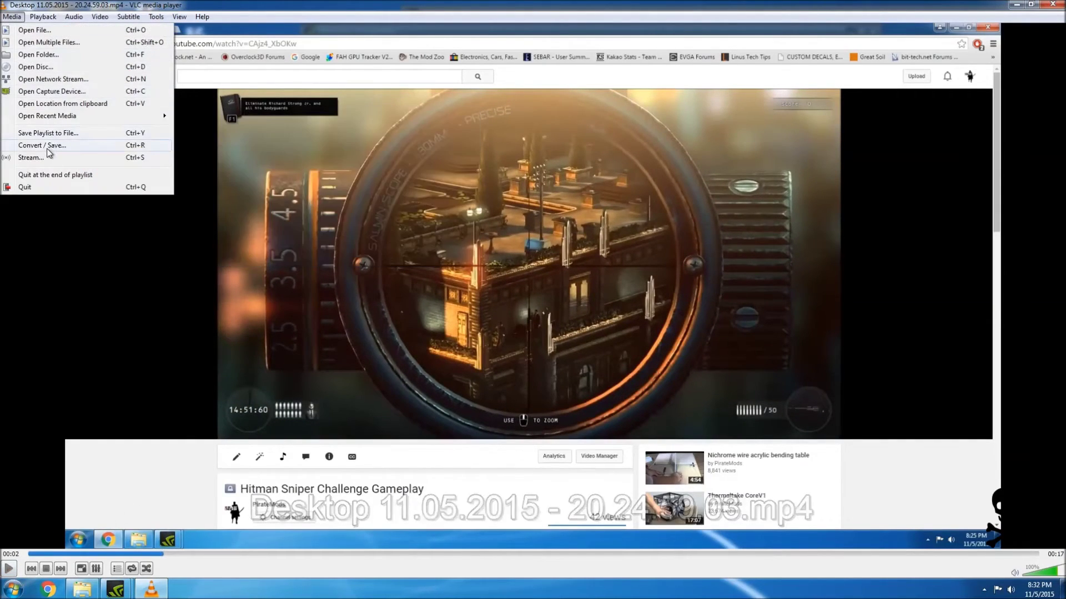
pyautogui.click(47, 146)
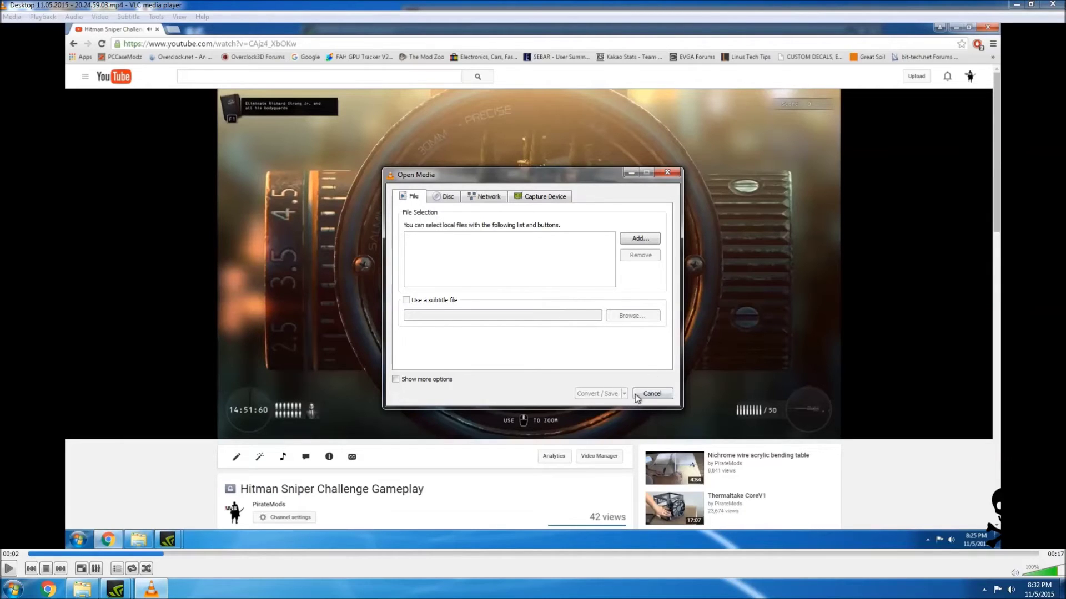
pyautogui.click(633, 240)
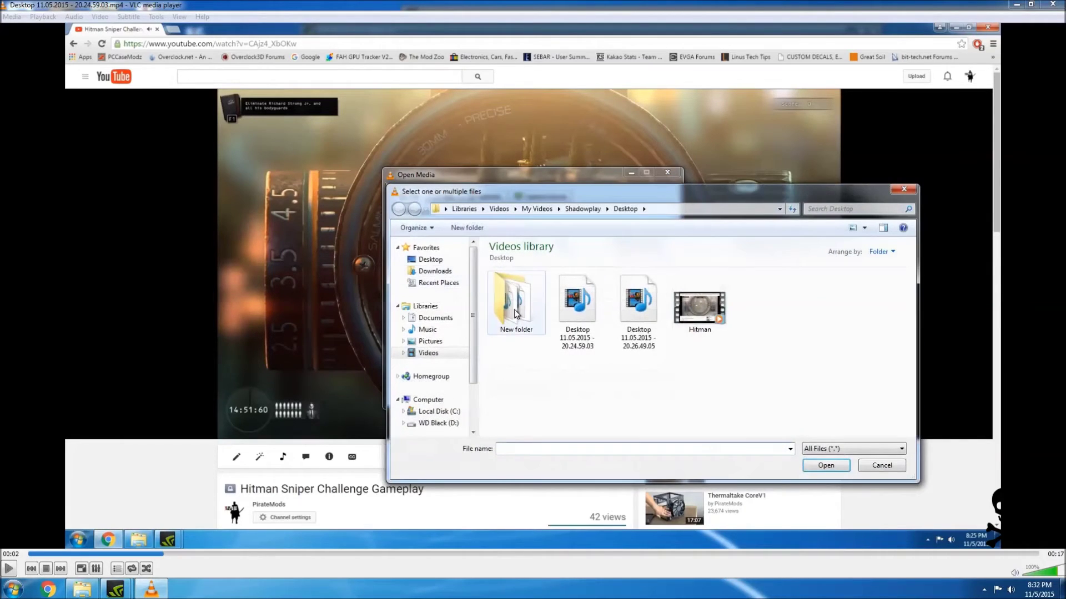
pyautogui.click(588, 333)
pyautogui.click(826, 466)
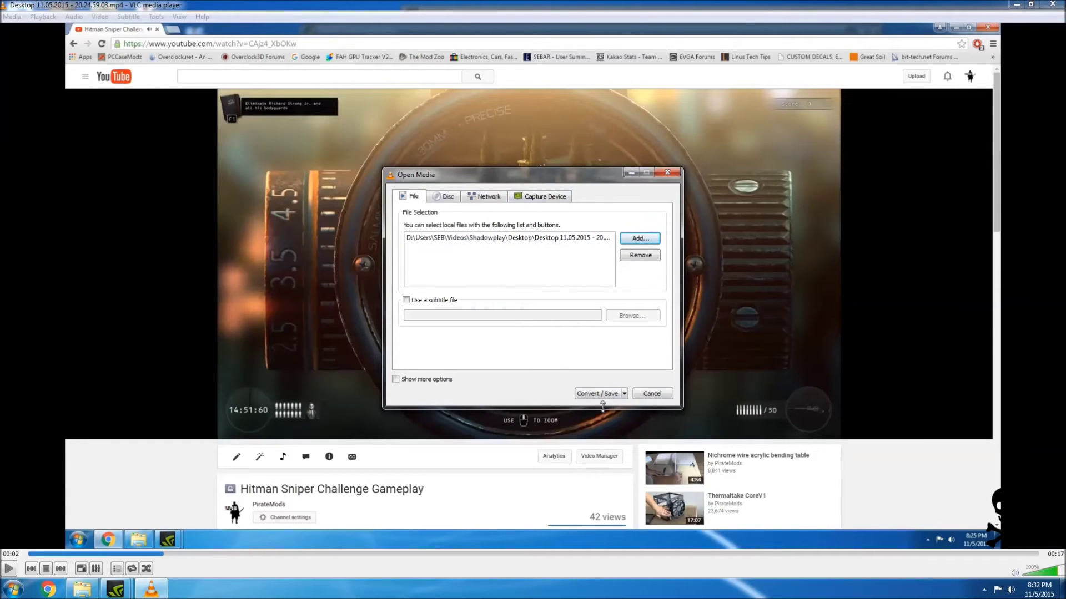
pyautogui.click(616, 395)
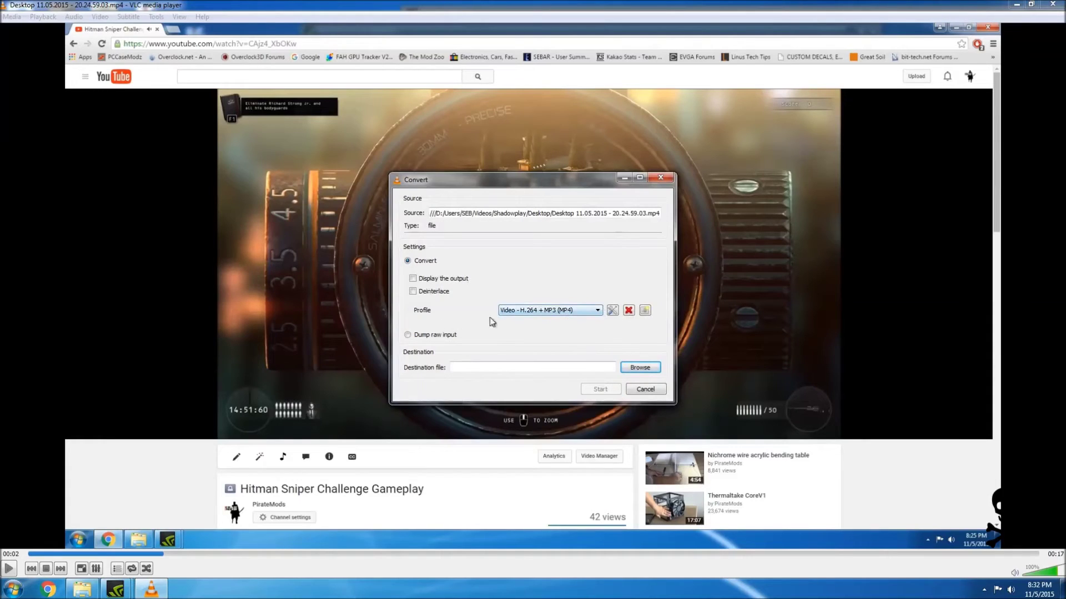
# Select the Audio - MP3 profile for the new conversion.
pyautogui.click(598, 312)
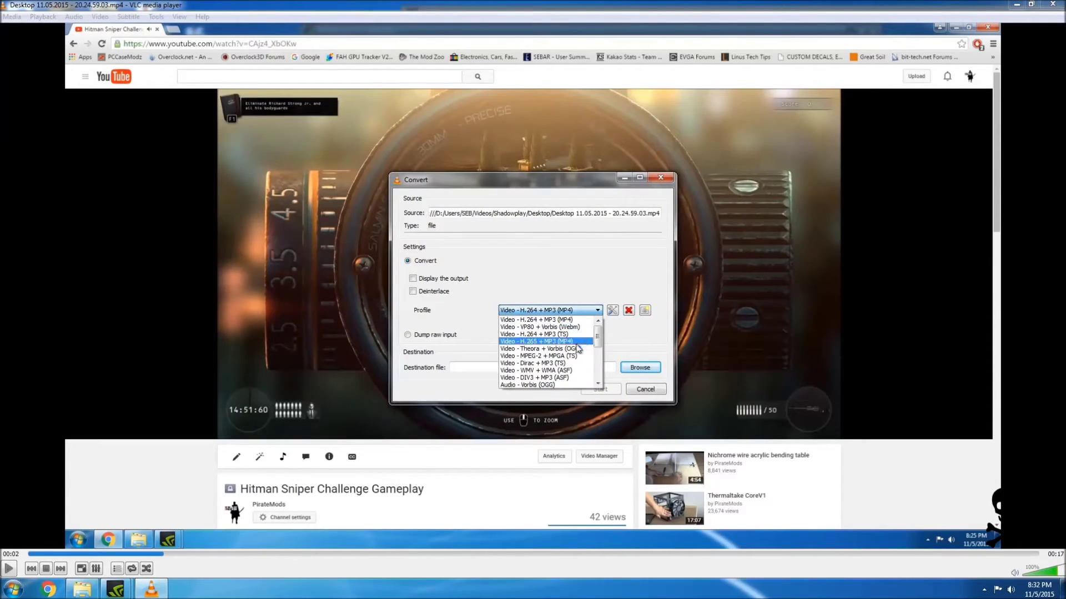
pyautogui.scroll(-1, 558, 378)
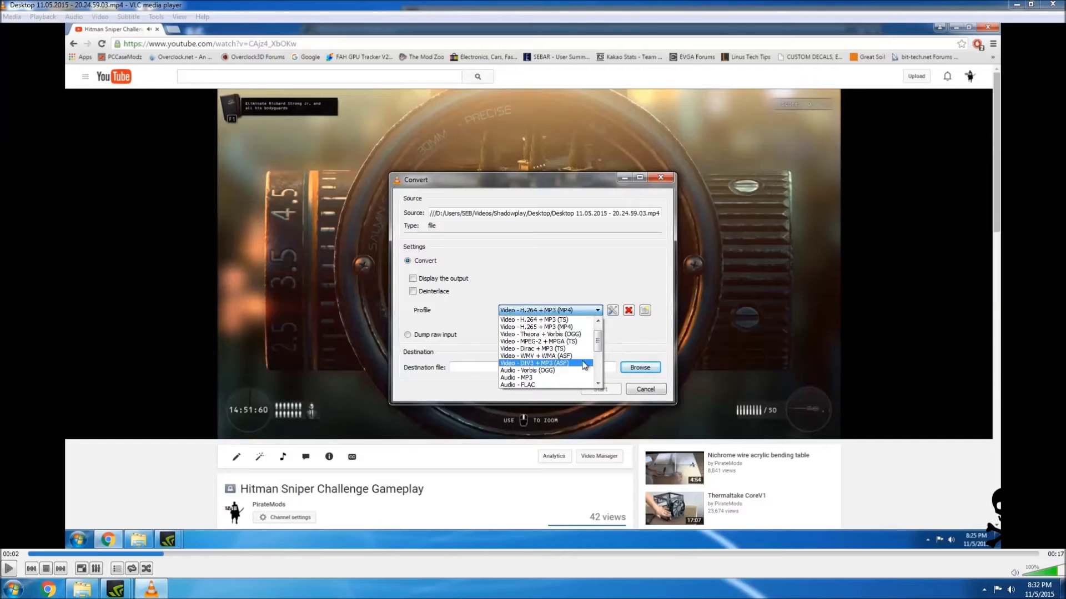
pyautogui.scroll(-1, 575, 369)
pyautogui.scroll(-2, 577, 371)
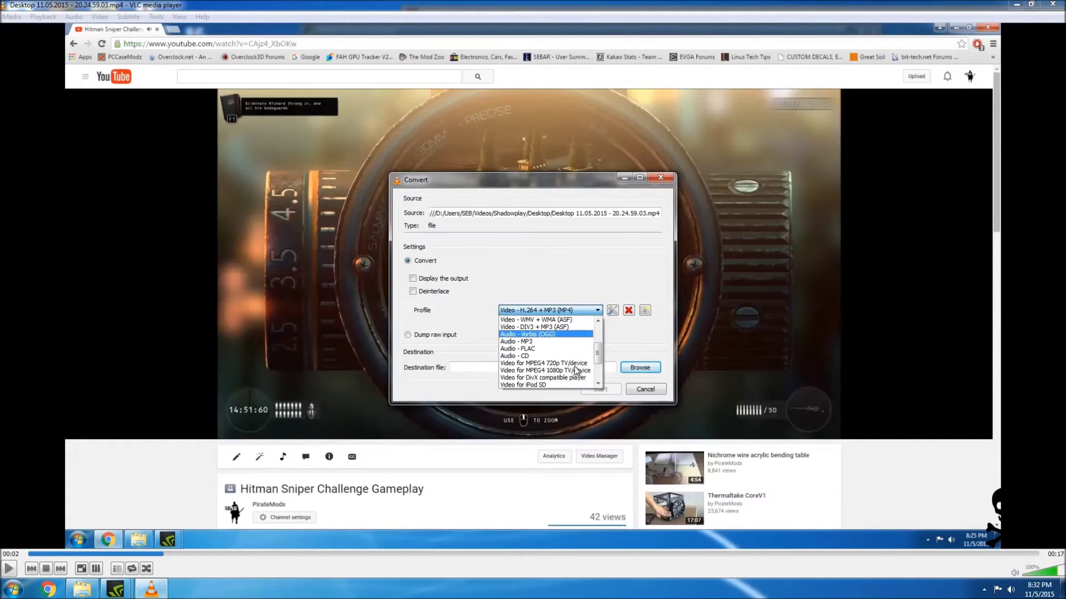
pyautogui.click(521, 341)
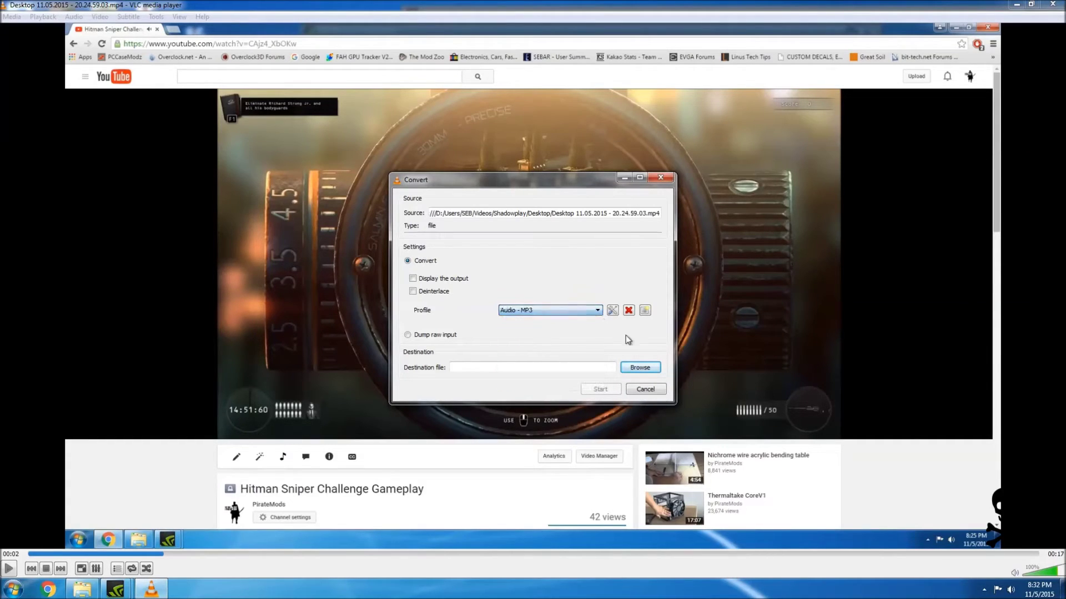
# Convert the audio to a file named Audio Hitman in the Shadowplay Desktop folder, and check that folder in Windows Explorer.
pyautogui.click(647, 366)
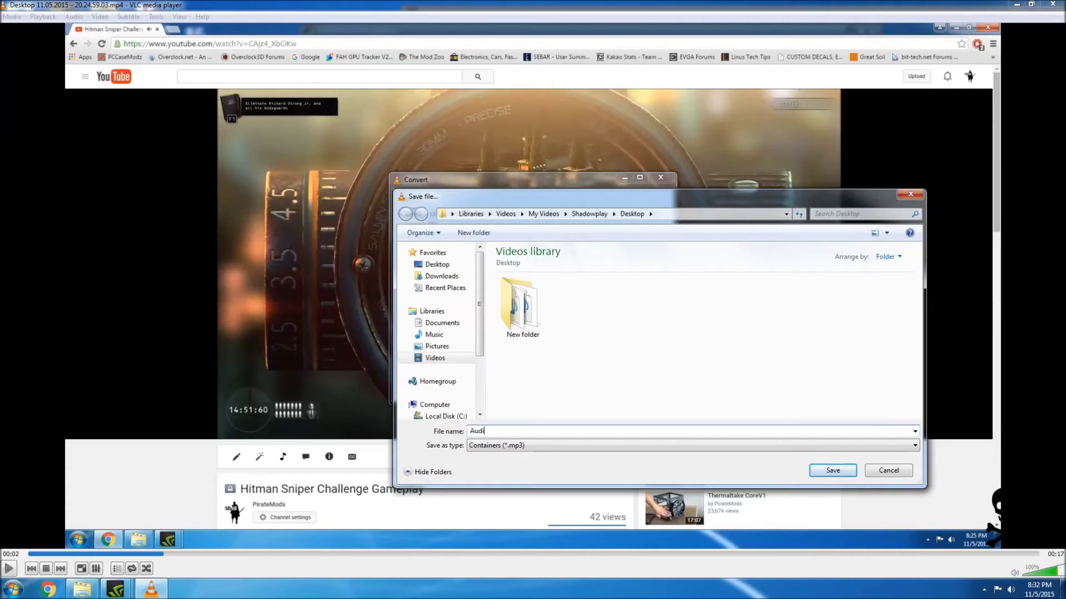
pyautogui.write('tma')
pyautogui.click(841, 472)
pyautogui.click(639, 366)
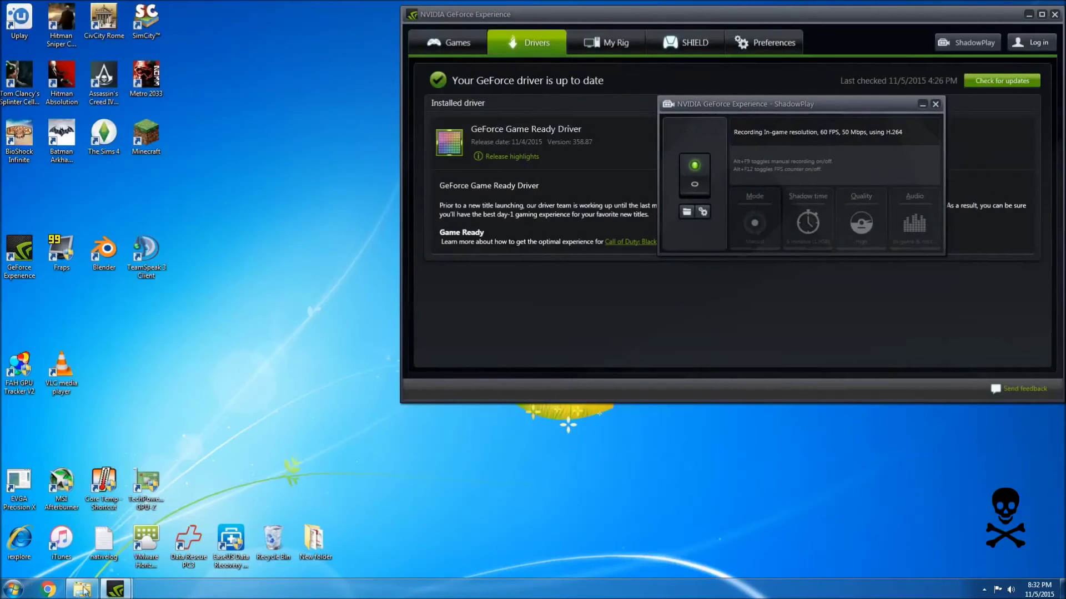
pyautogui.click(82, 590)
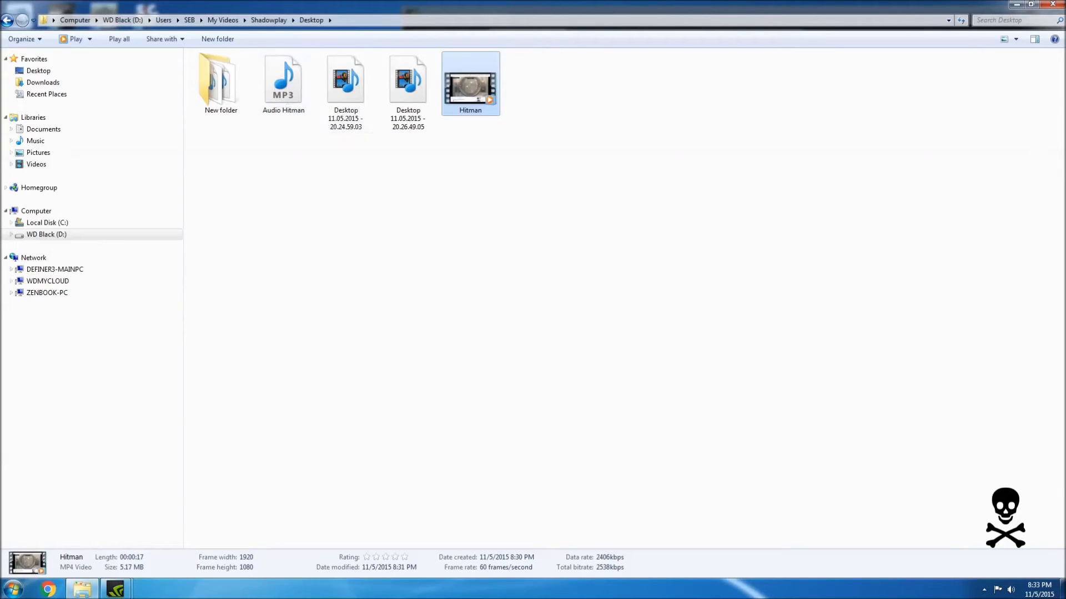
# Launch Movie Maker from the list of installed programs.
pyautogui.click(13, 590)
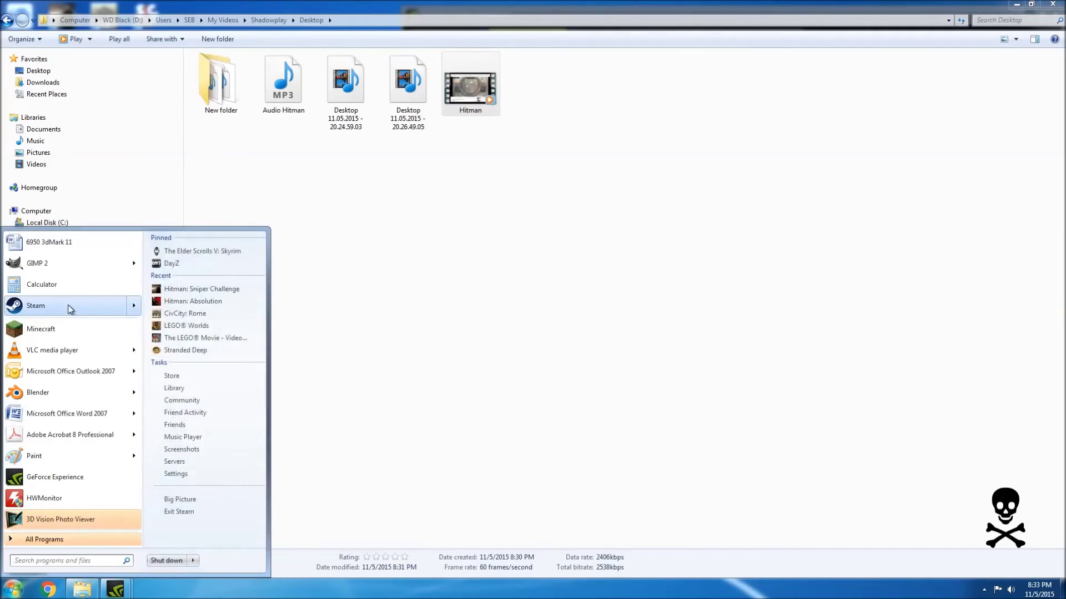
pyautogui.click(71, 540)
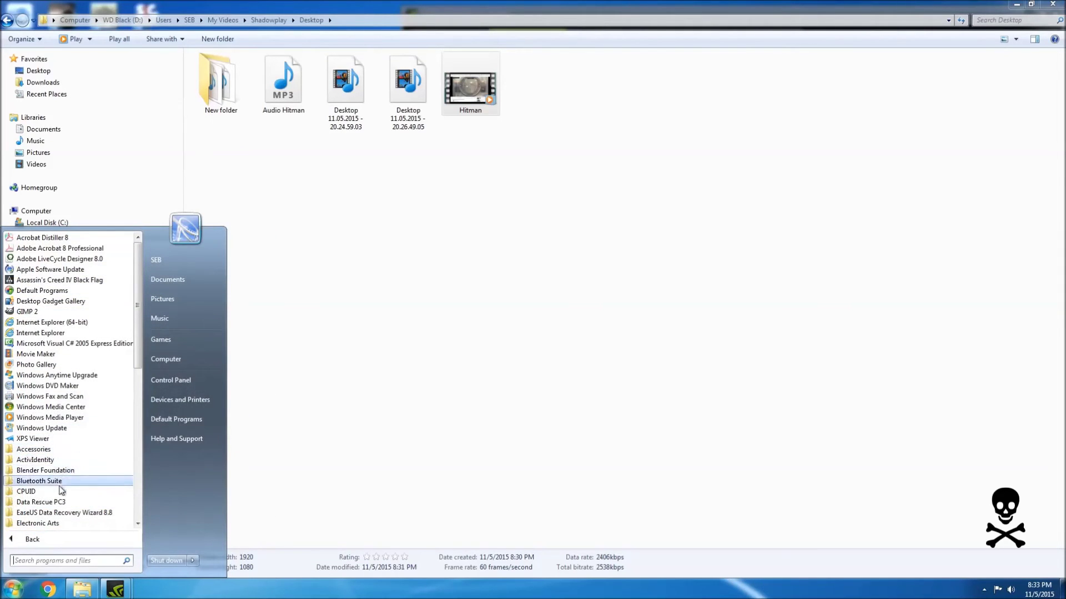
pyautogui.click(63, 358)
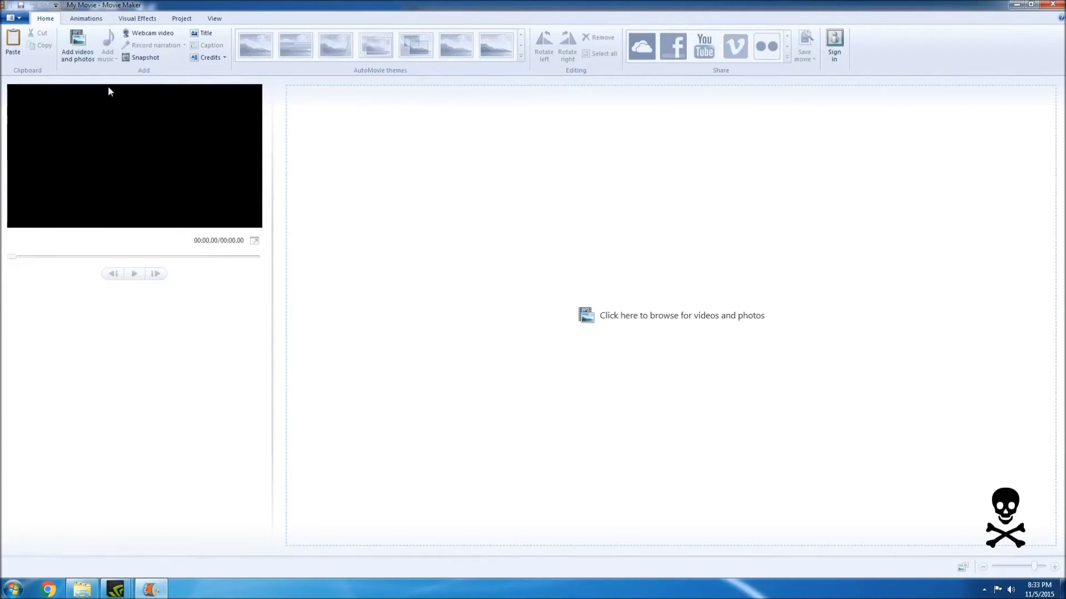
# Add the Hitman video from the Shadowplay Desktop folder to the project and dismiss the file preparation notice.
pyautogui.click(78, 47)
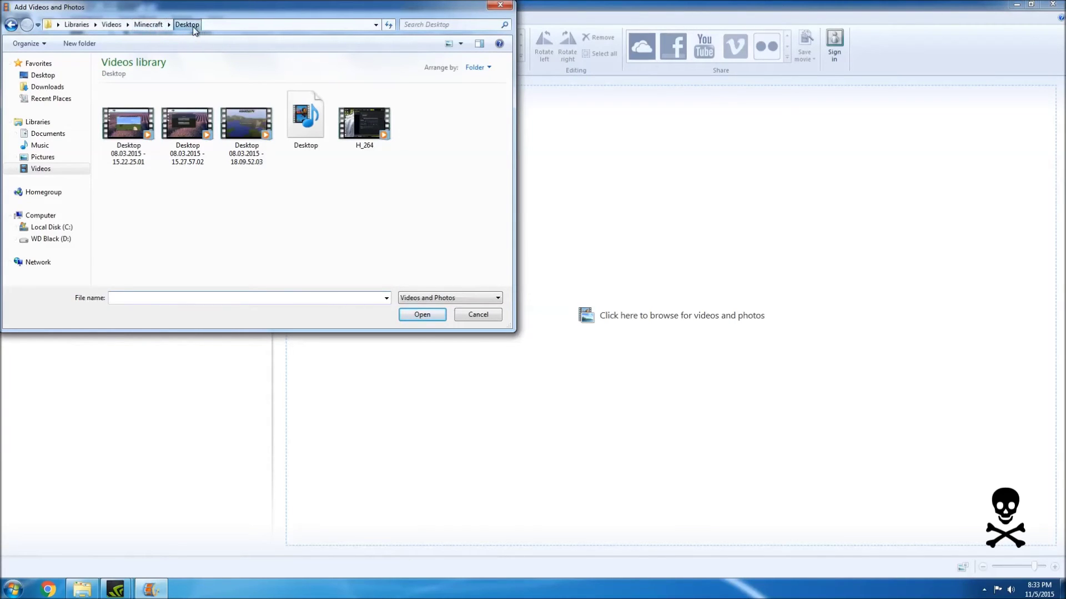
pyautogui.click(112, 24)
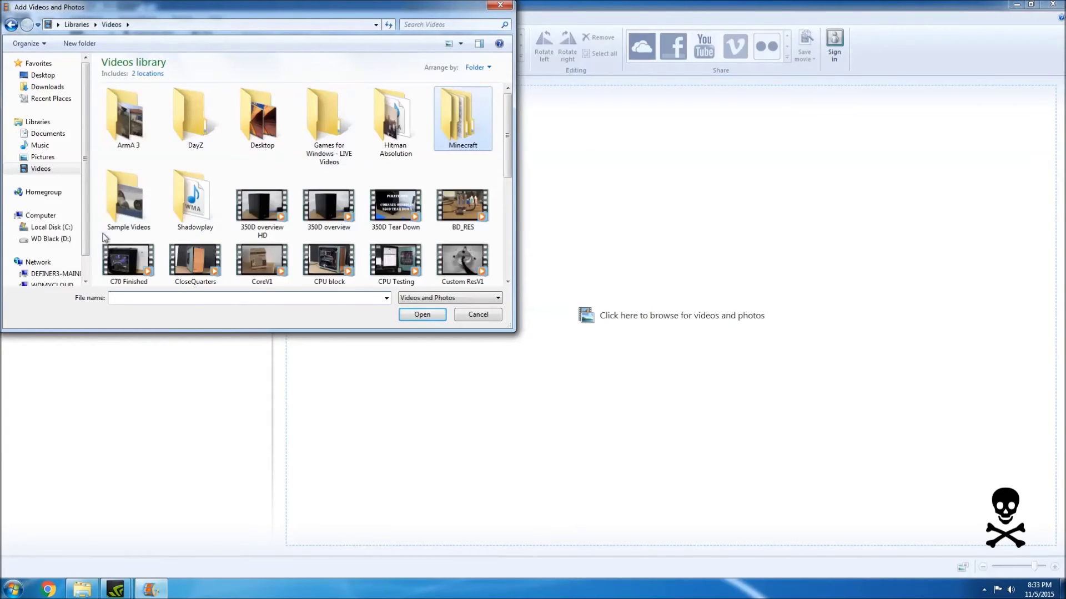
pyautogui.doubleClick(189, 197)
pyautogui.doubleClick(125, 116)
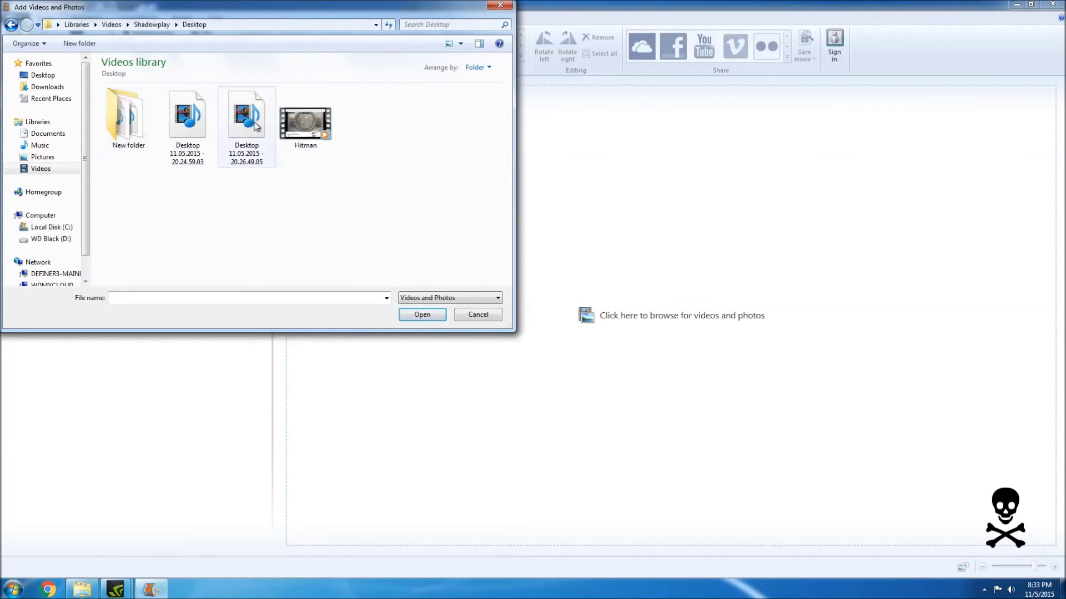
pyautogui.click(316, 151)
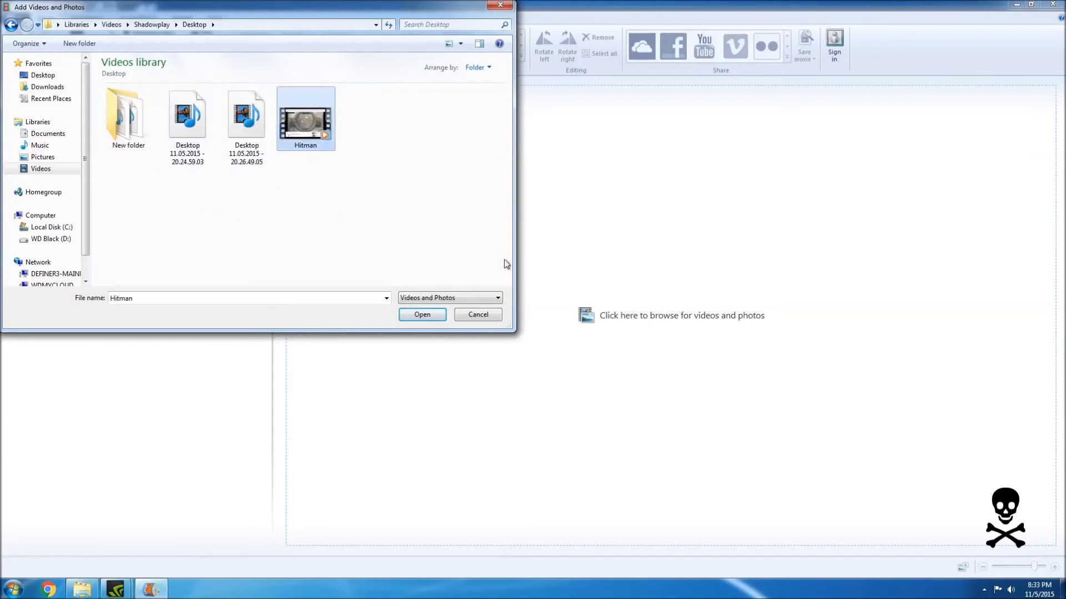
pyautogui.click(420, 315)
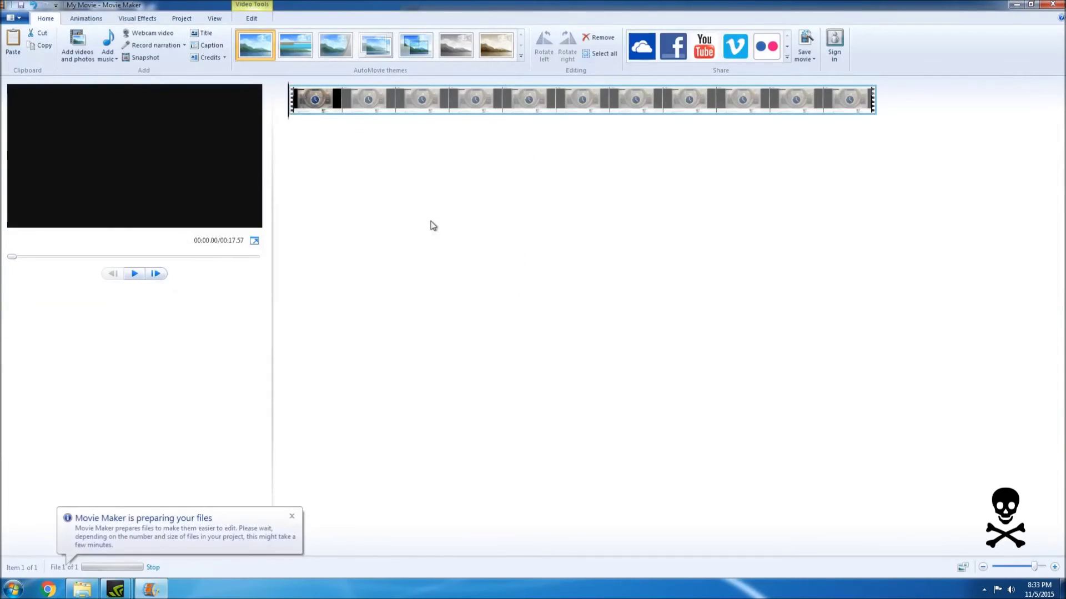
pyautogui.click(290, 518)
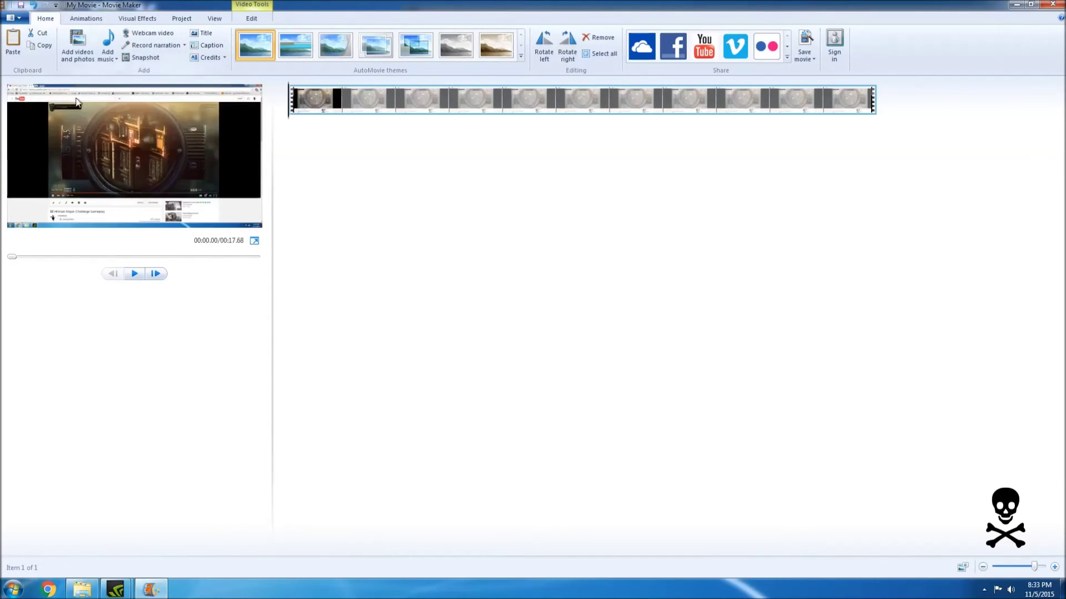
# Add the Audio Hitman MP3 from the Shadowplay Desktop folder as the project's music and preview the result full screen.
pyautogui.click(108, 57)
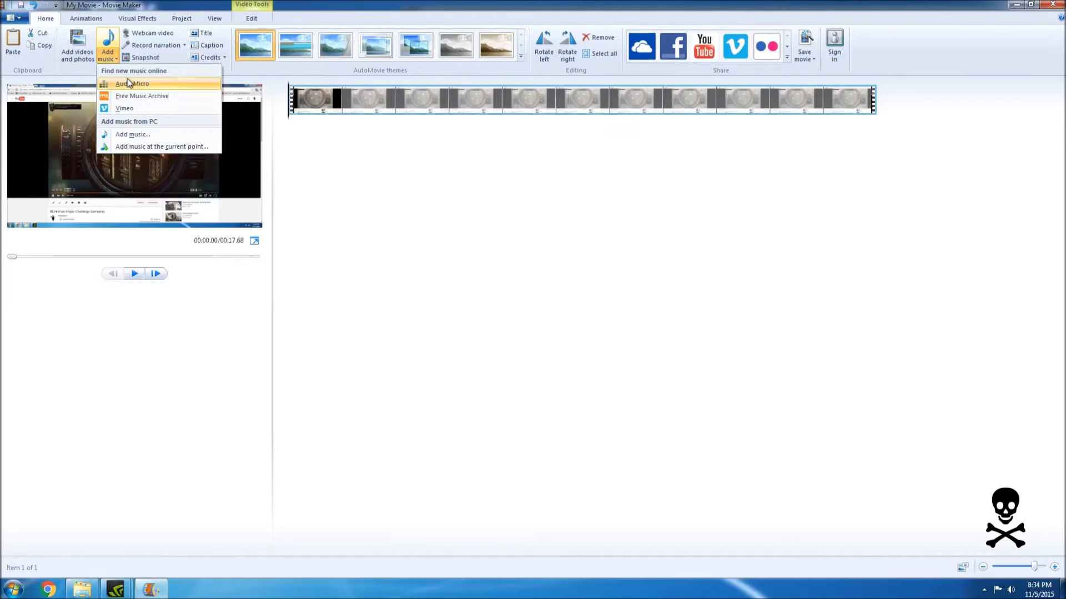
pyautogui.click(144, 137)
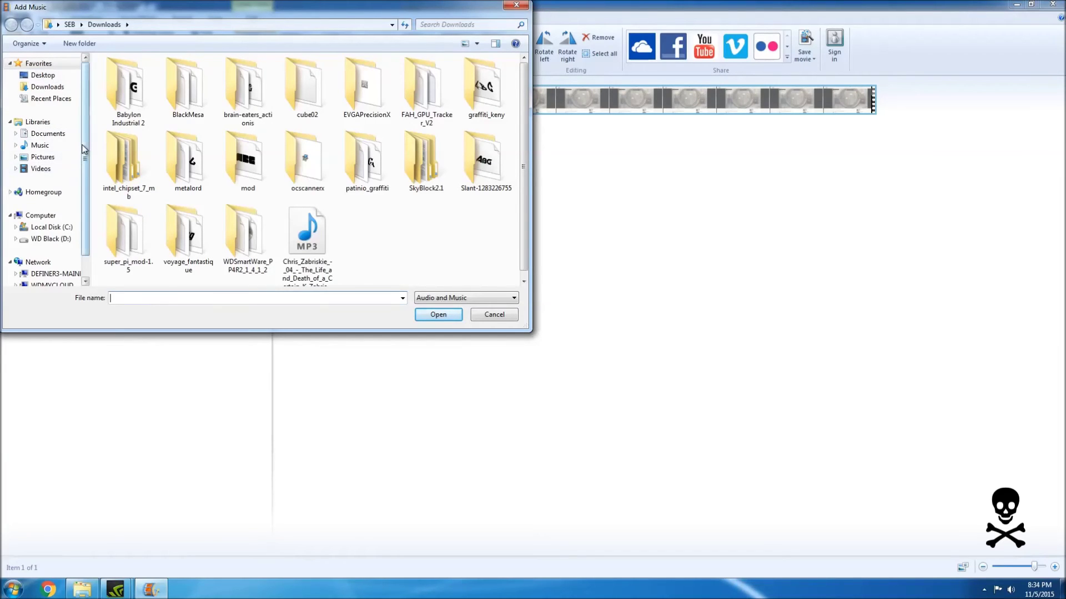
pyautogui.click(39, 169)
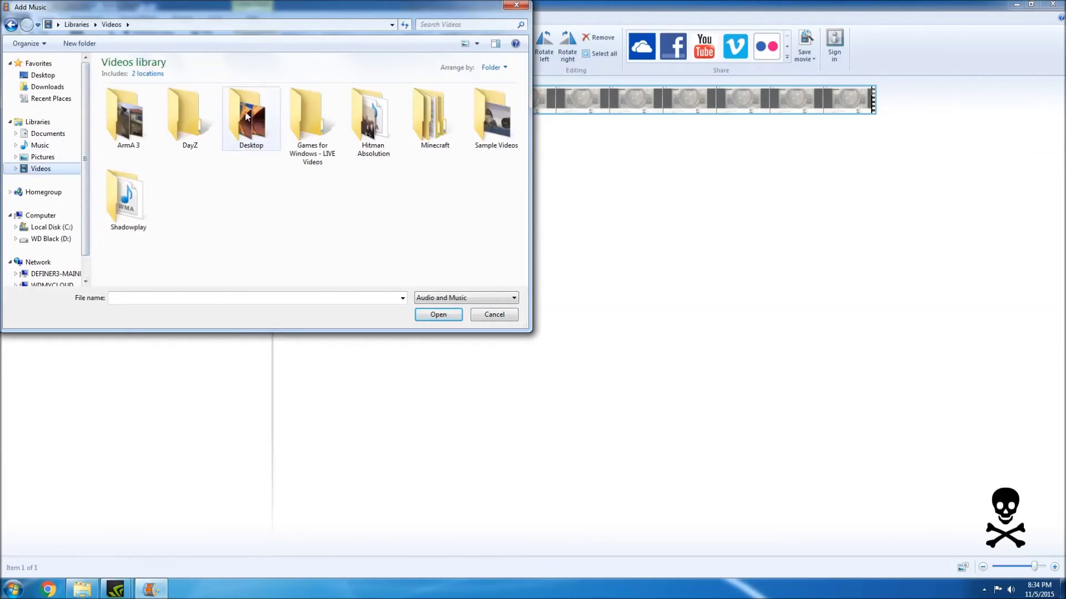
pyautogui.doubleClick(136, 202)
pyautogui.click(214, 123)
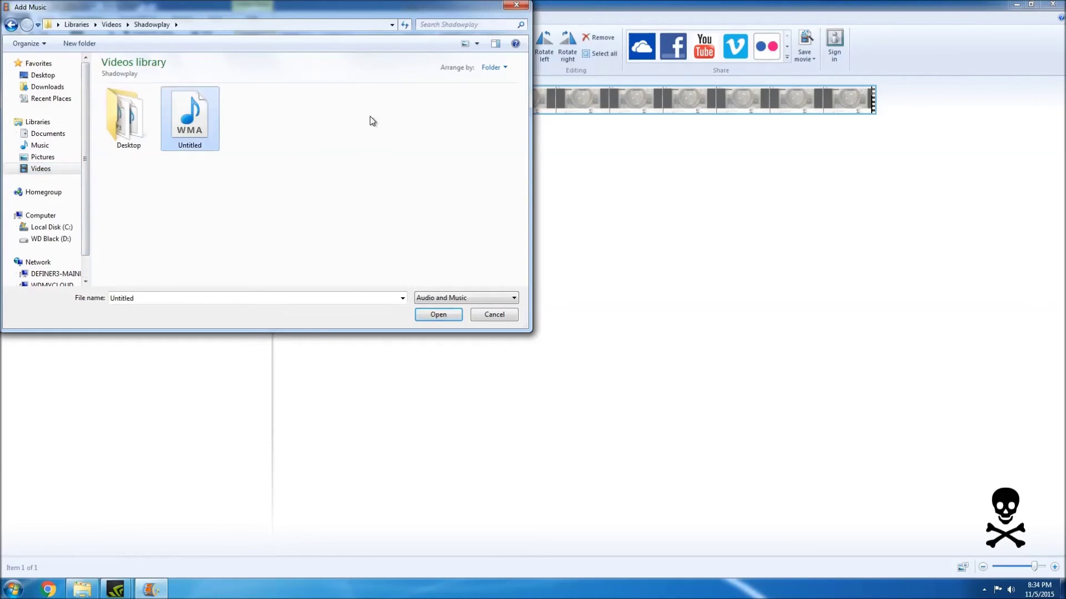
pyautogui.doubleClick(127, 118)
pyautogui.click(197, 140)
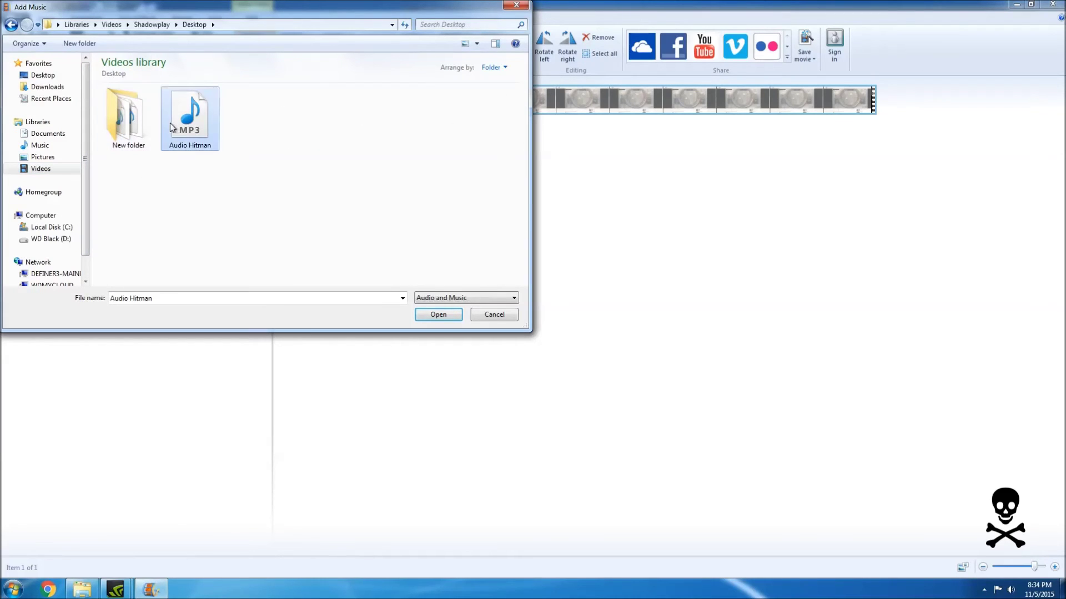
pyautogui.click(434, 314)
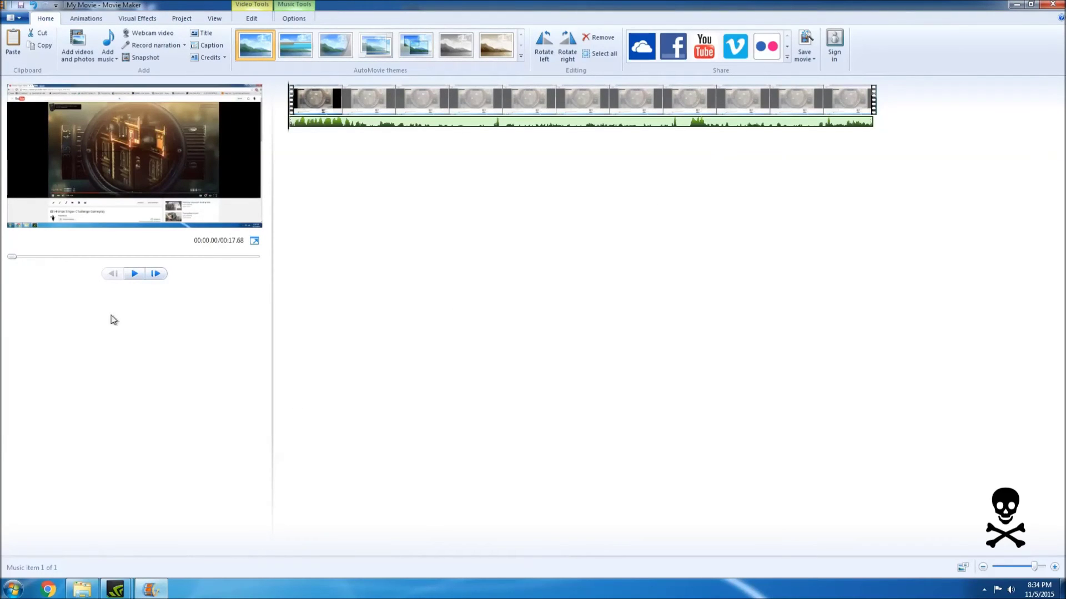
pyautogui.click(136, 274)
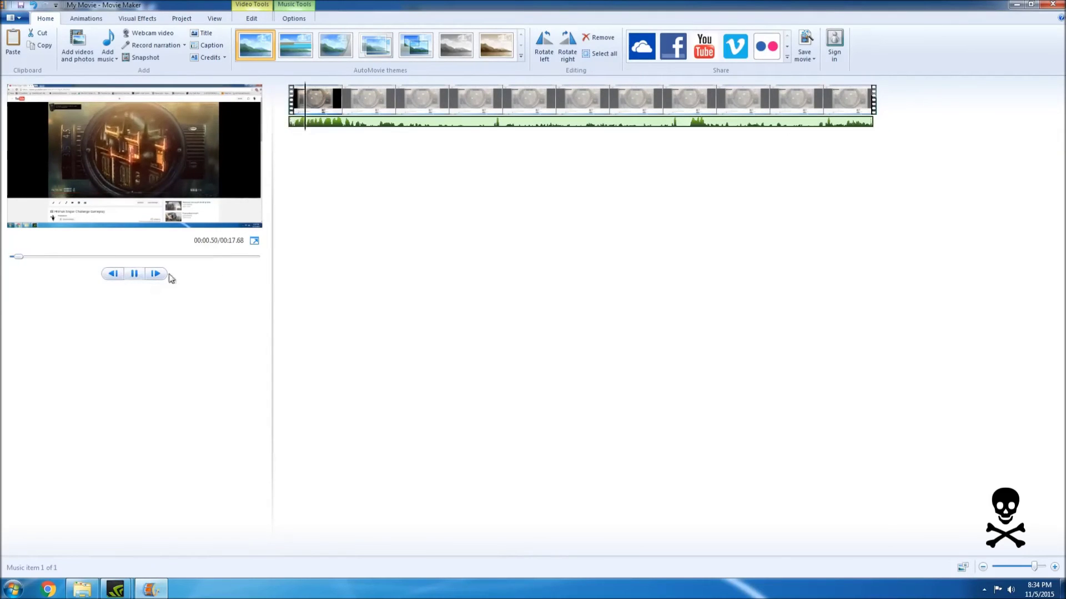
pyautogui.click(254, 242)
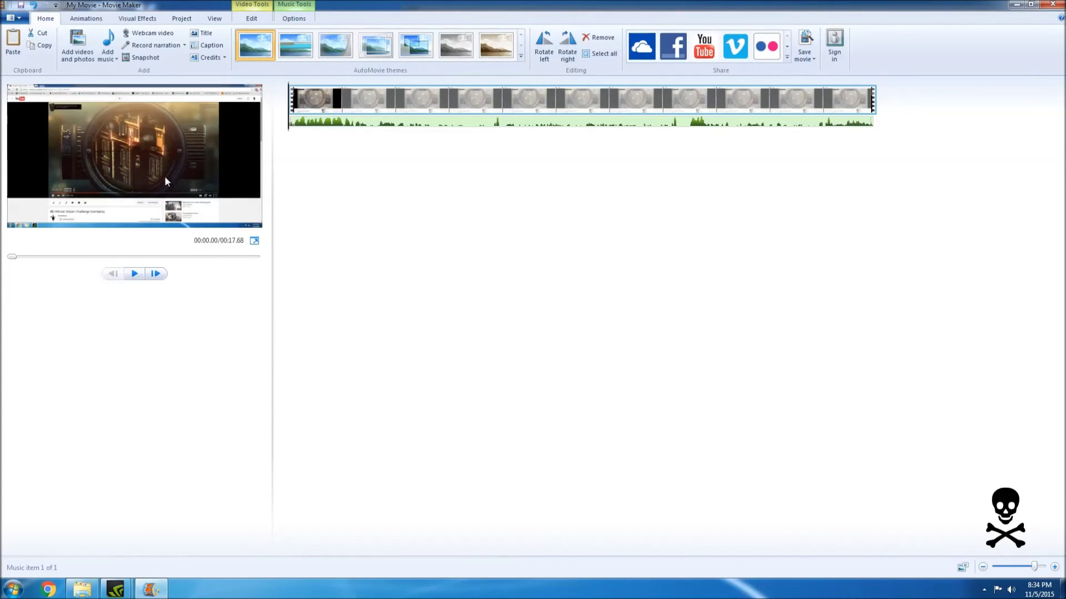
# Save the movie for high-definition display as Hitman Movie in the Shadowplay Desktop folder.
pyautogui.click(16, 21)
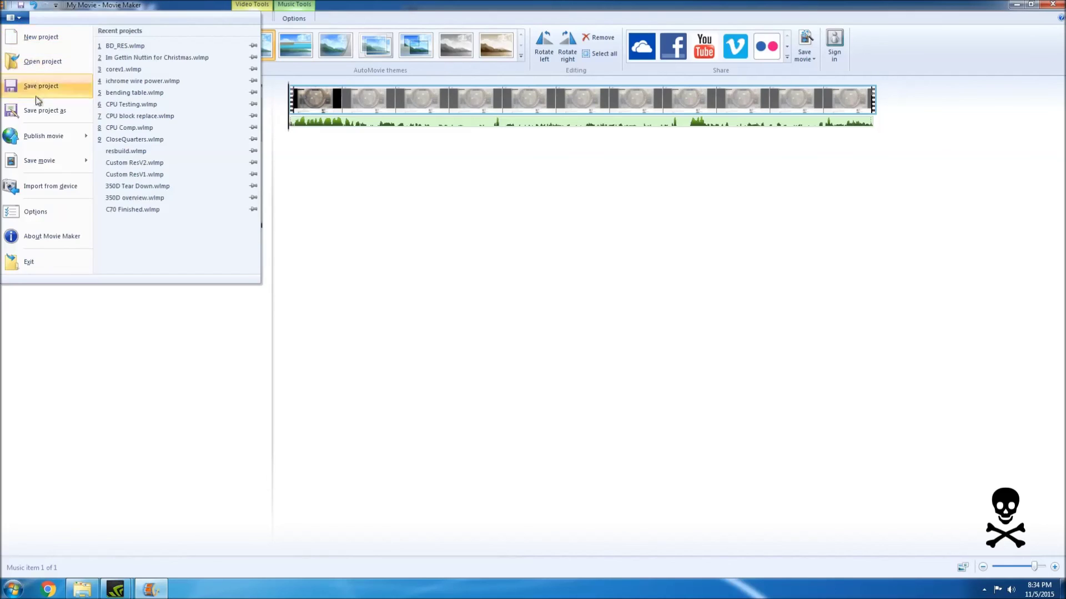
pyautogui.moveTo(57, 139)
pyautogui.moveTo(55, 161)
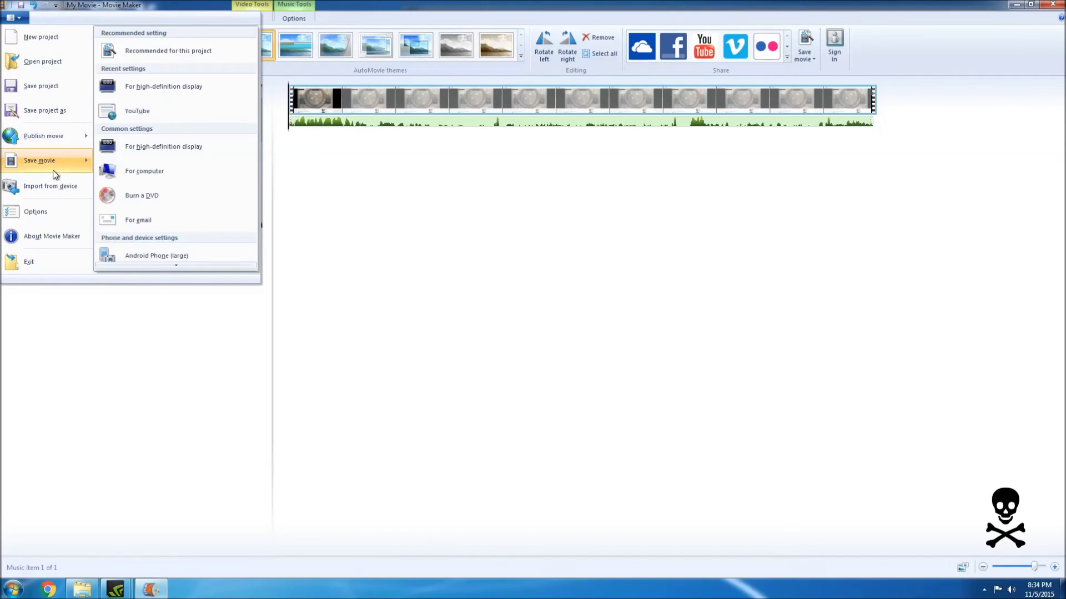
pyautogui.click(186, 88)
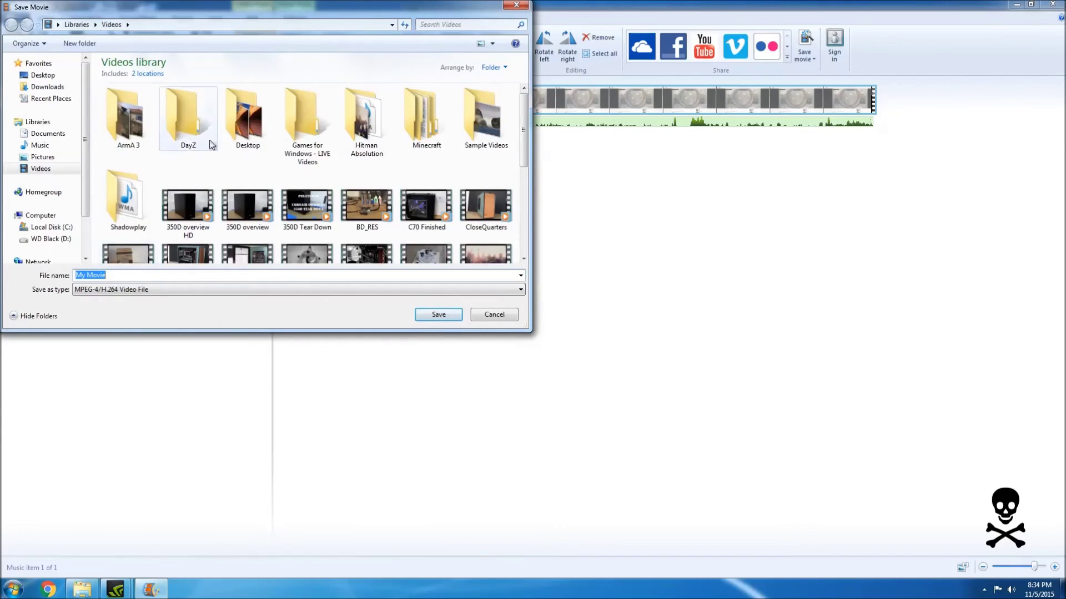
pyautogui.doubleClick(128, 197)
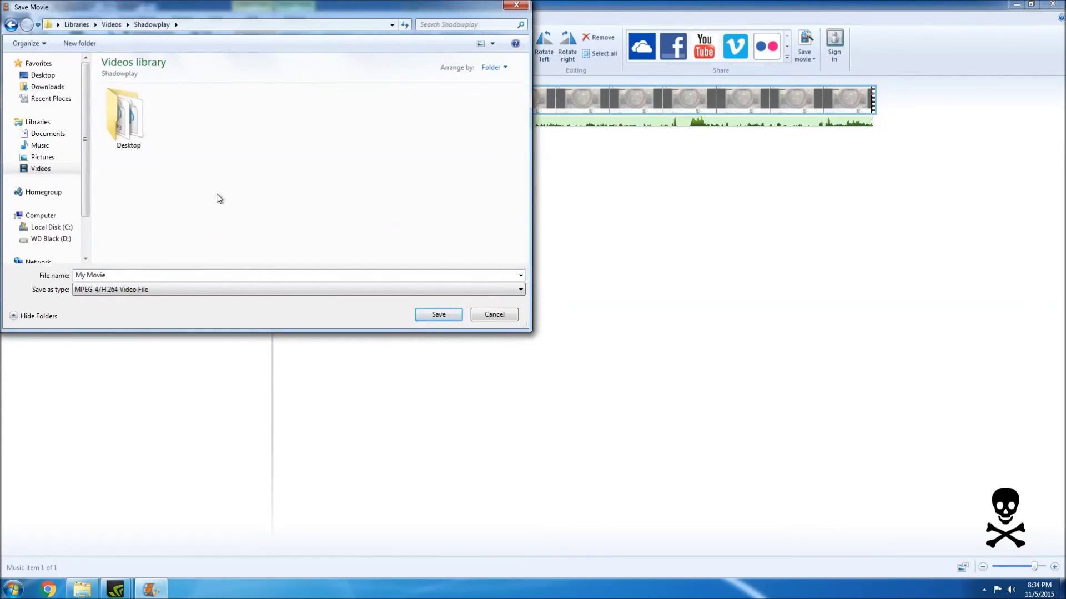
pyautogui.doubleClick(129, 121)
pyautogui.click(137, 277)
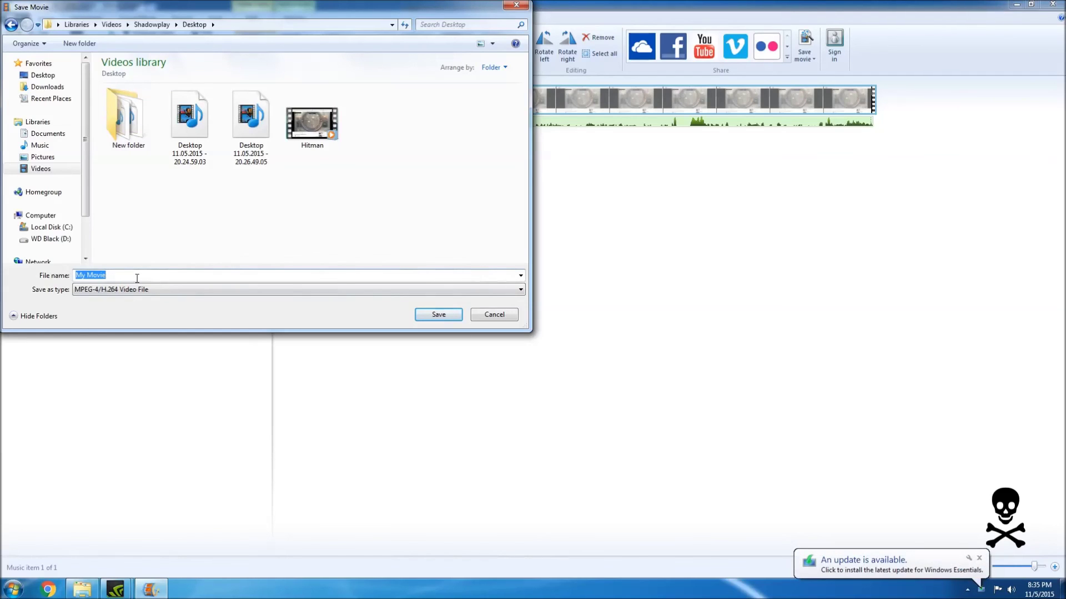
pyautogui.write('Hitman ')
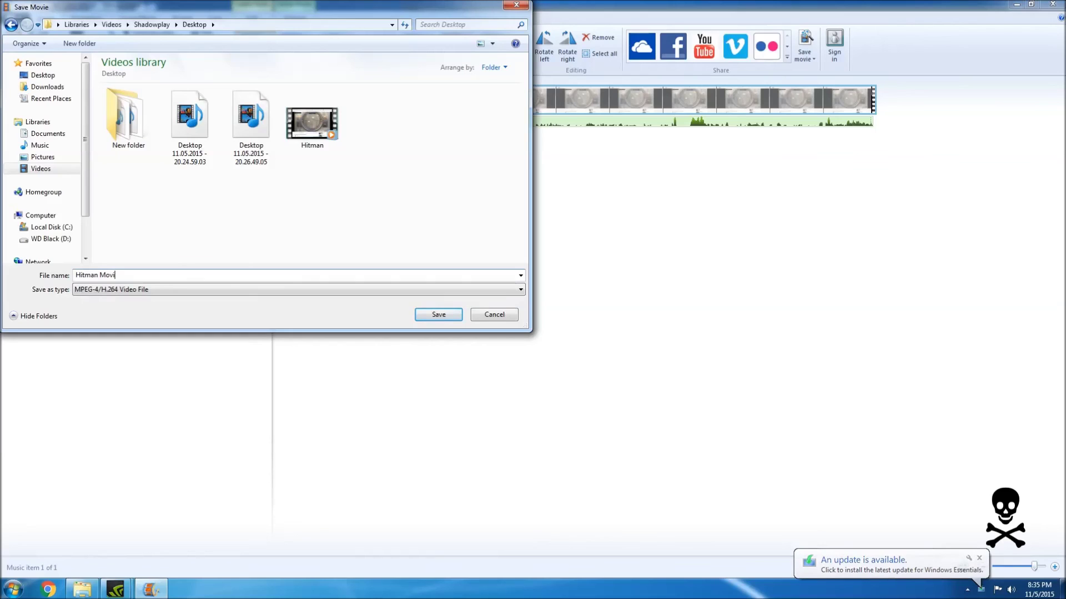
pyautogui.write('Movie')
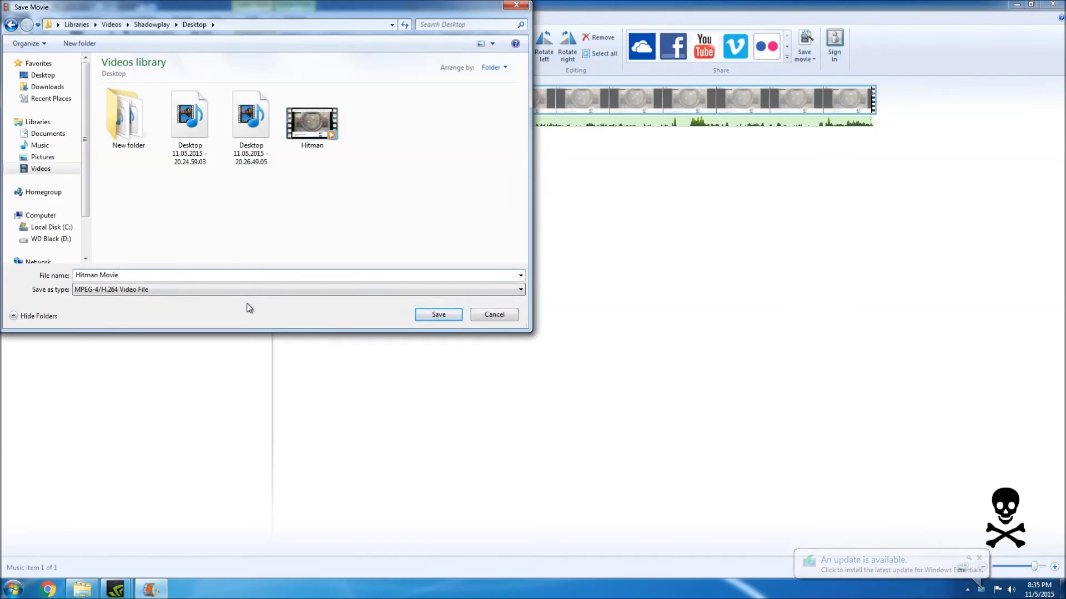
pyautogui.click(436, 314)
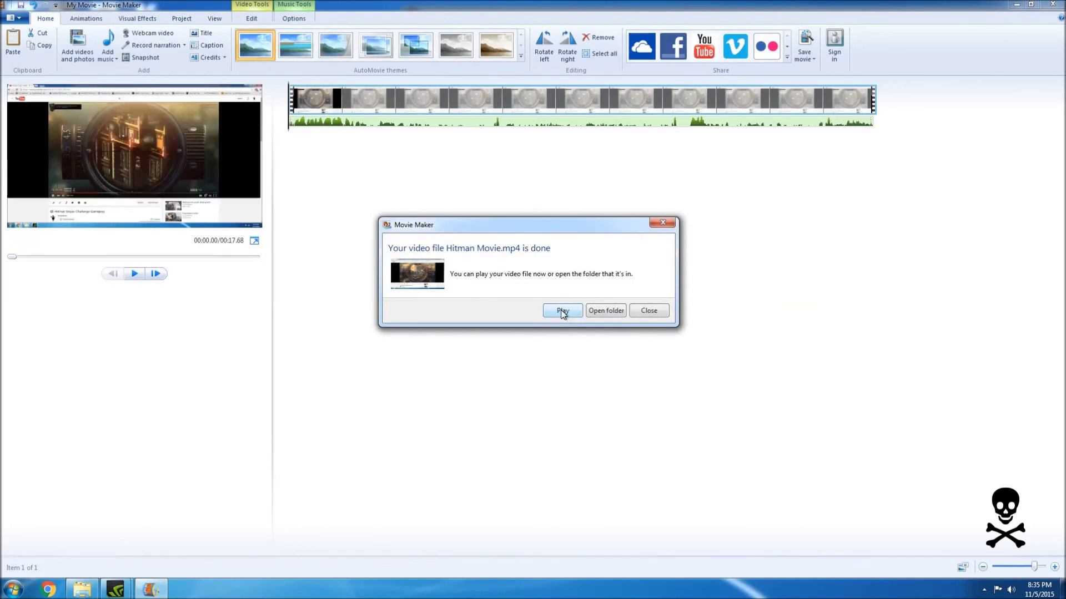
# Play the finished Hitman Movie file to check it, pause it, and close the player.
pyautogui.click(563, 311)
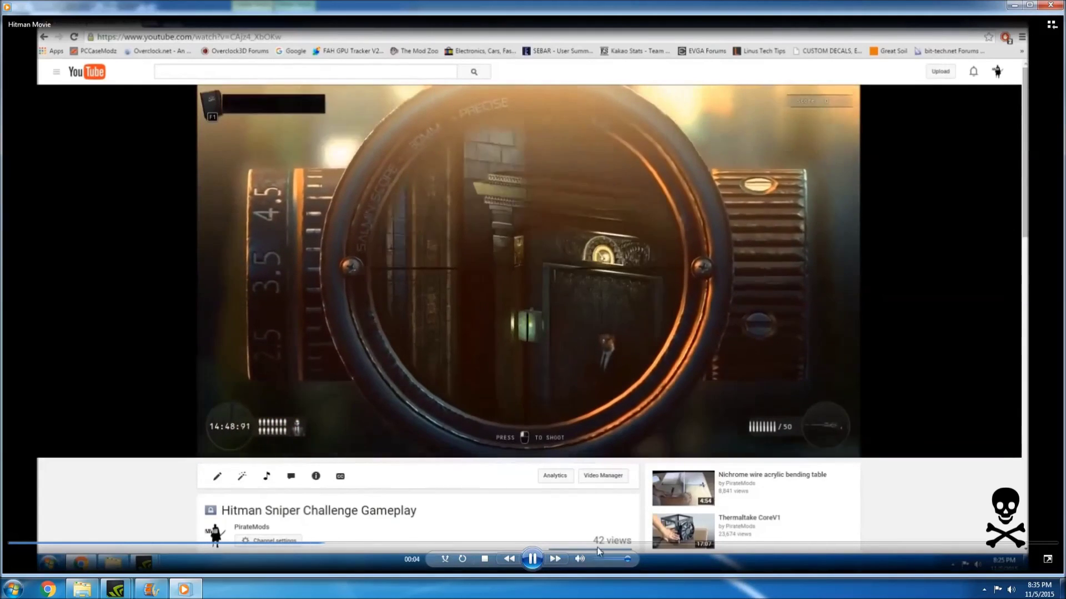
pyautogui.click(679, 268)
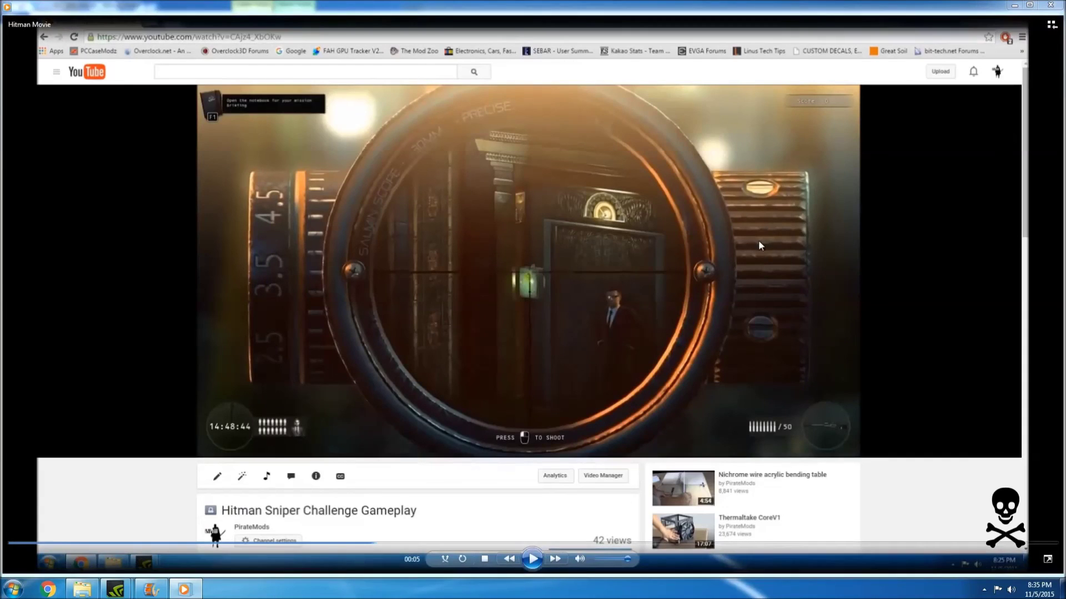
pyautogui.click(1053, 6)
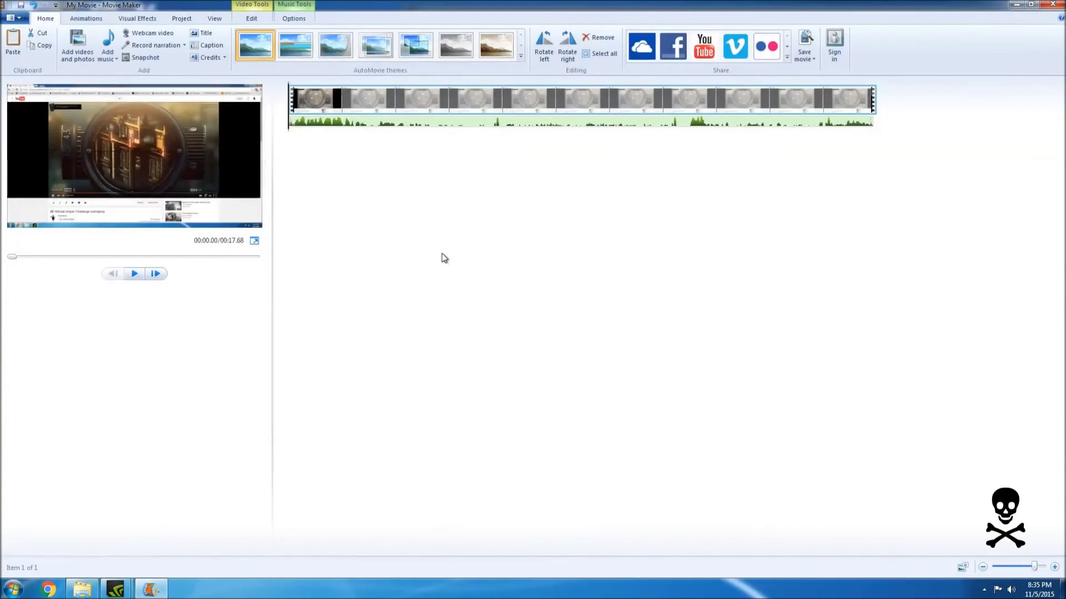